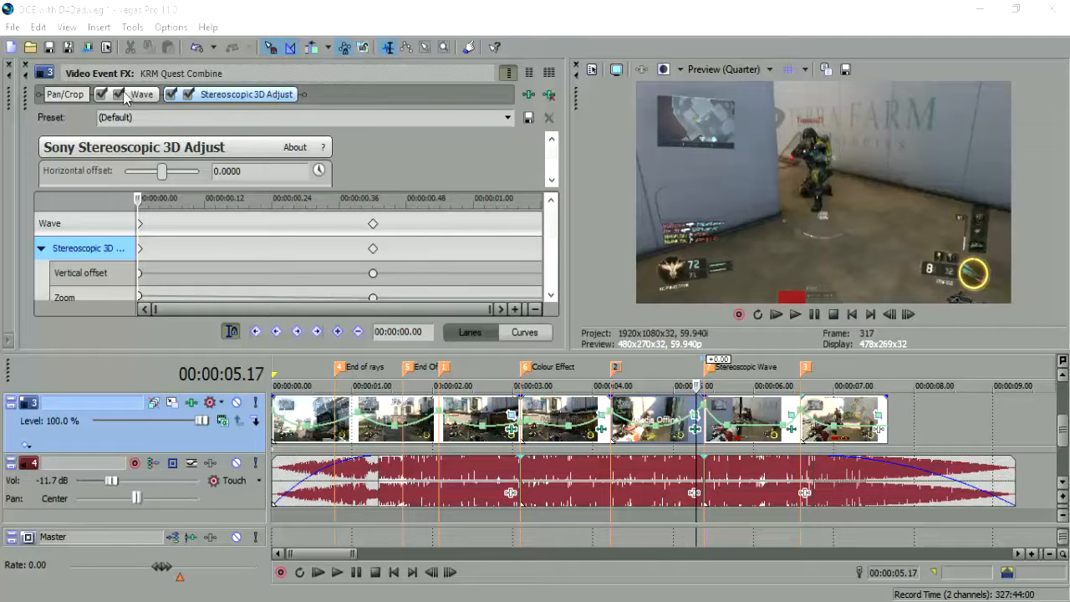
# Close the Video Event FX window and step through the opening frames of the timeline
pyautogui.click(25, 66)
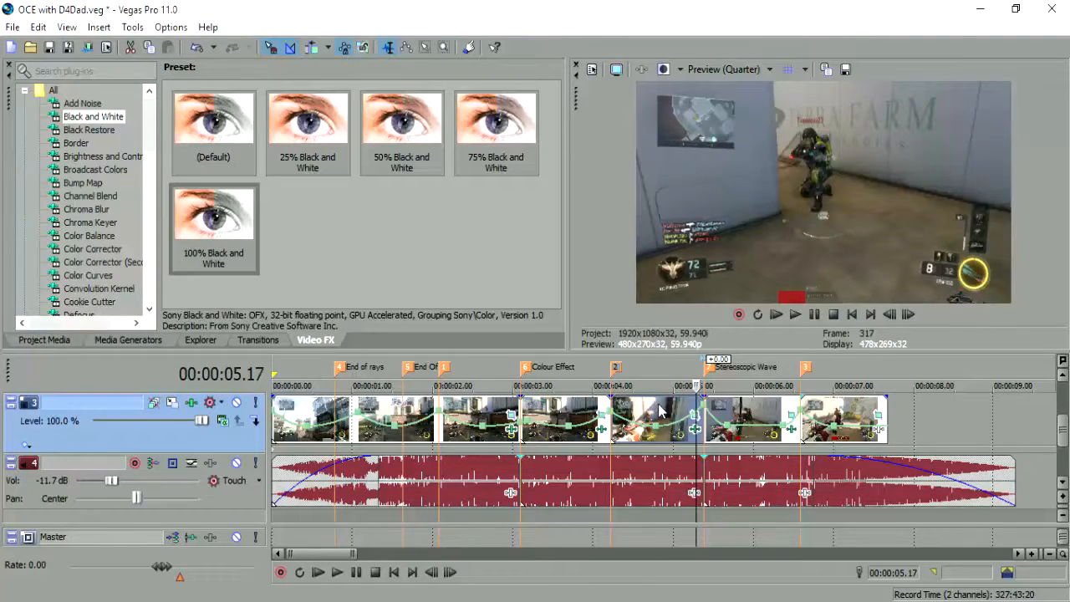
pyautogui.click(658, 372)
pyautogui.click(303, 372)
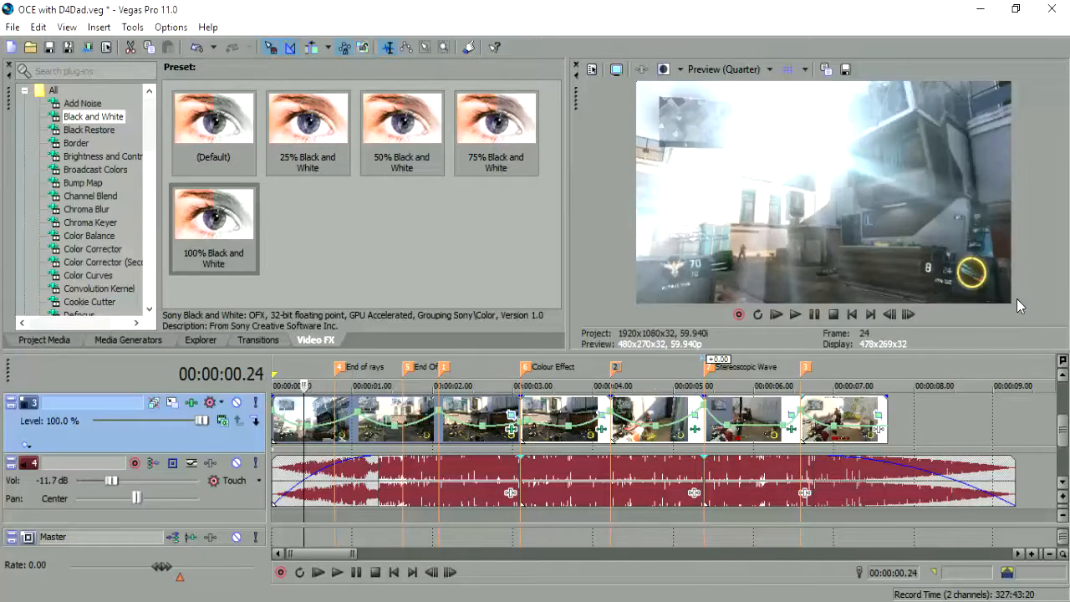
pyautogui.click(909, 315)
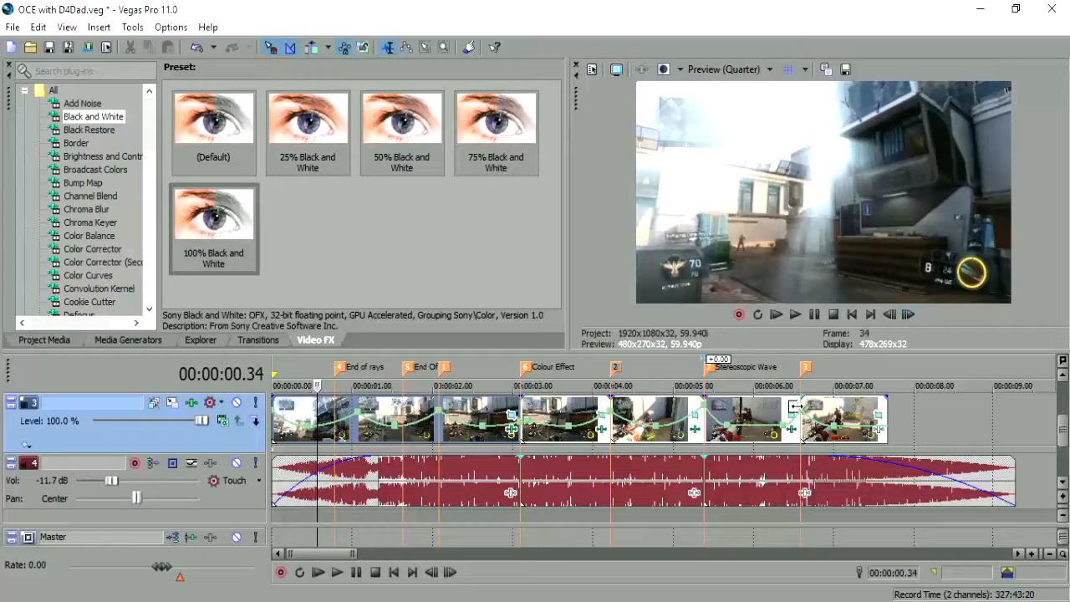
# Examine the cuts on both sides of the Stereoscopic Wave clip by stepping through frames up to and past 00:00:06.35
pyautogui.click(802, 439)
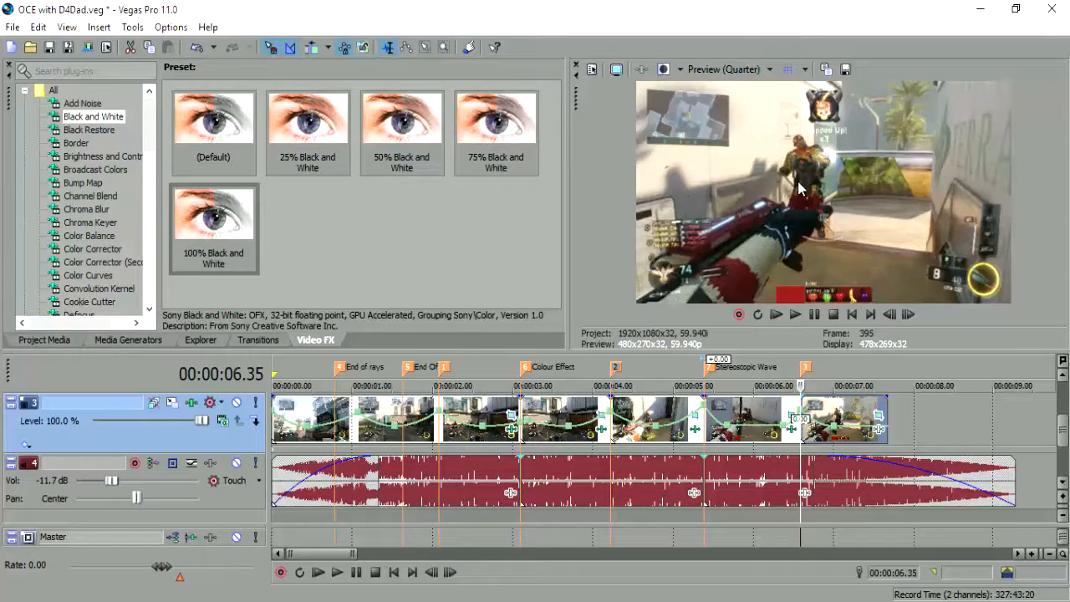
pyautogui.click(762, 415)
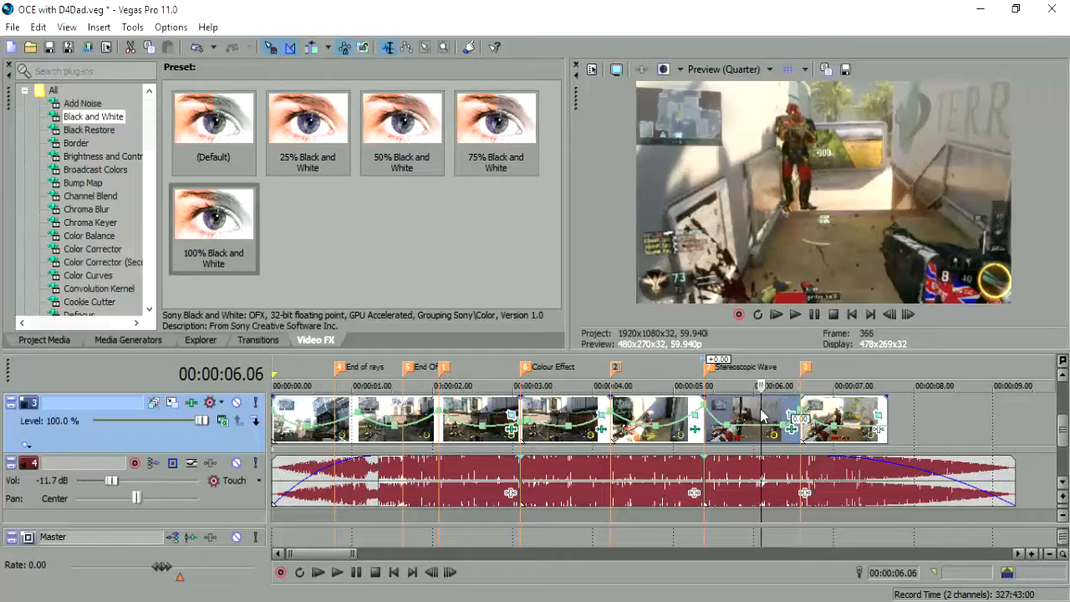
pyautogui.click(912, 318)
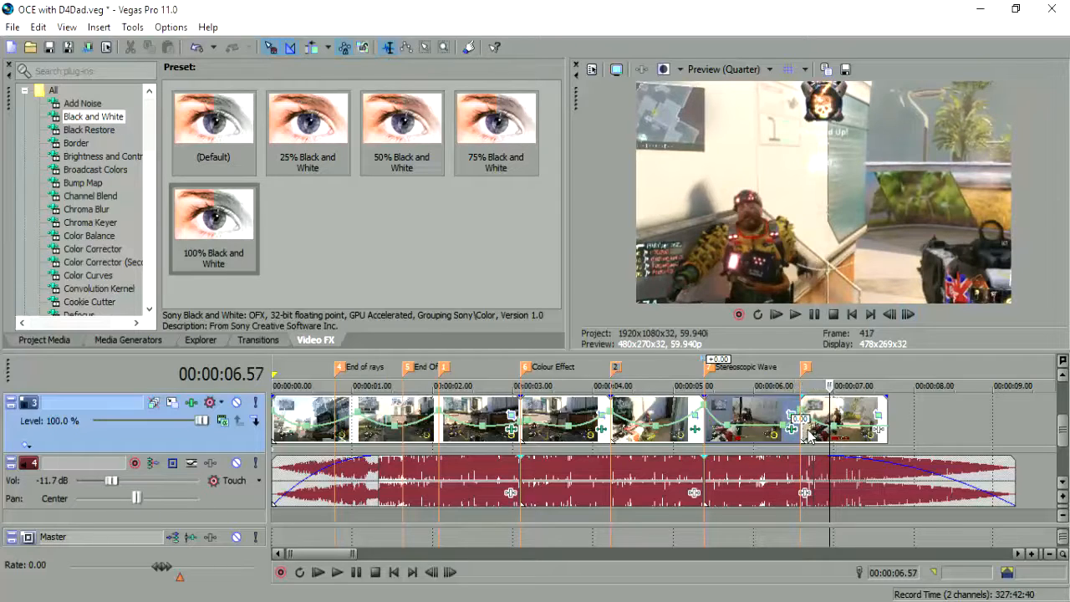
pyautogui.click(804, 428)
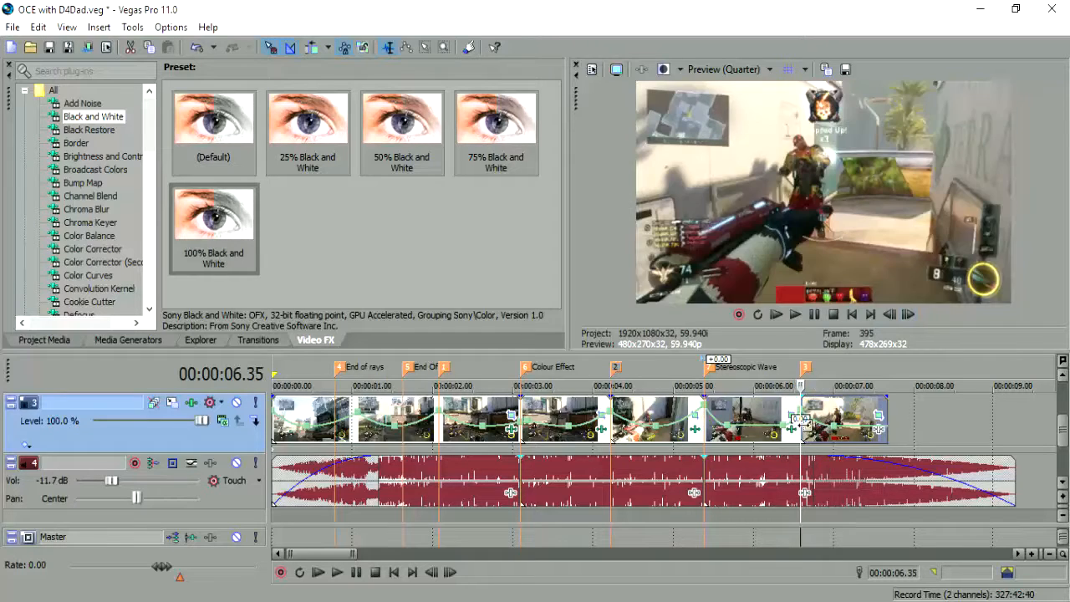
pyautogui.click(912, 313)
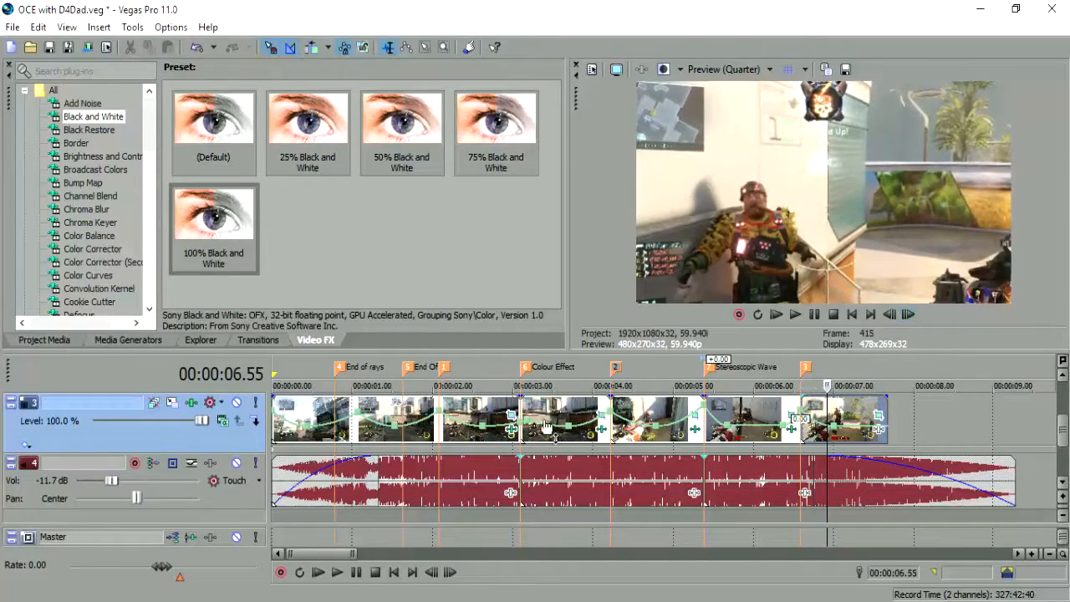
pyautogui.click(645, 407)
pyautogui.click(912, 314)
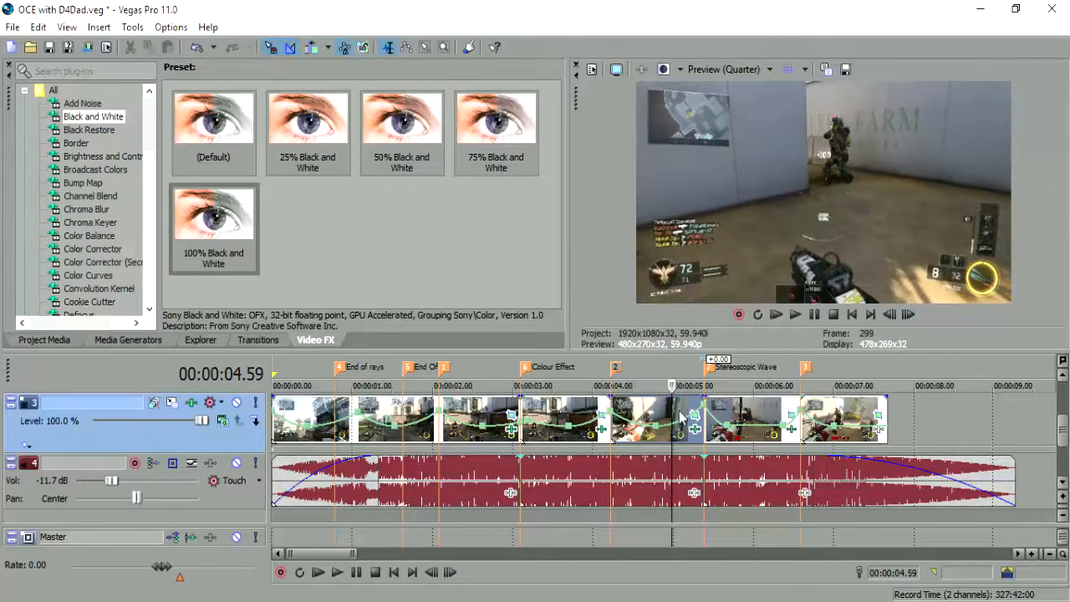
pyautogui.click(712, 438)
pyautogui.click(801, 433)
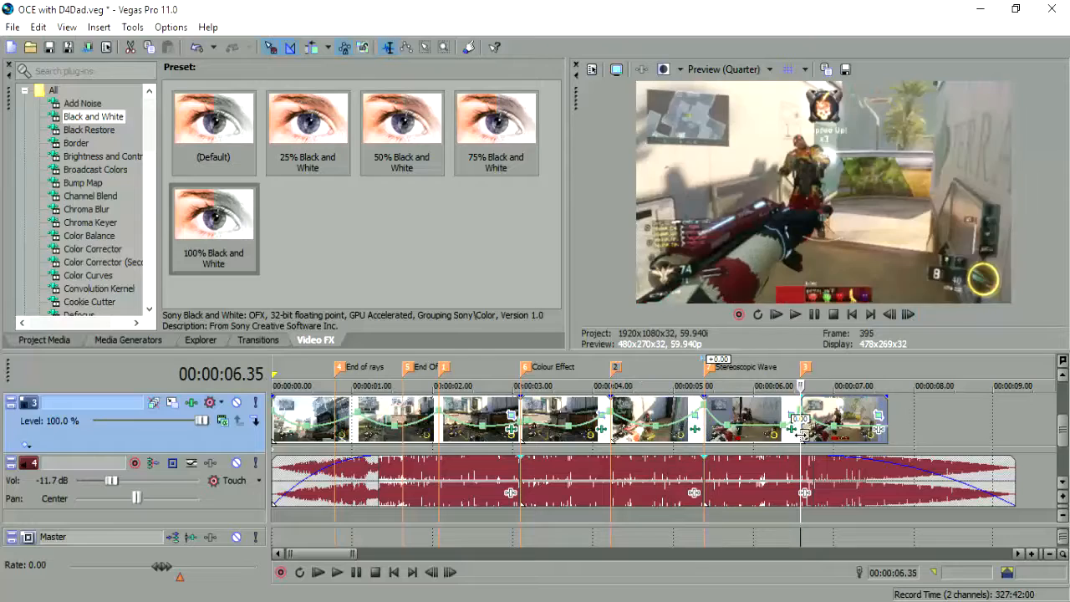
# Apply the Maximum Pinch preset of the Pinch/Punch effect to the clip at the Stereoscopic Wave marker
pyautogui.click(770, 426)
pyautogui.click(752, 419)
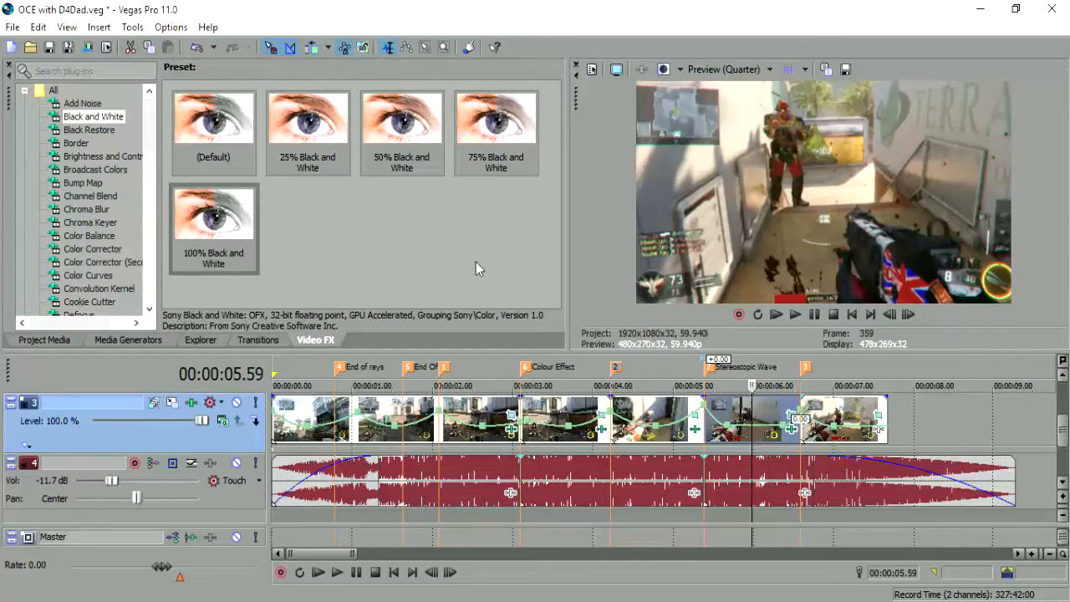
pyautogui.moveTo(151, 156); pyautogui.dragTo(137, 213)
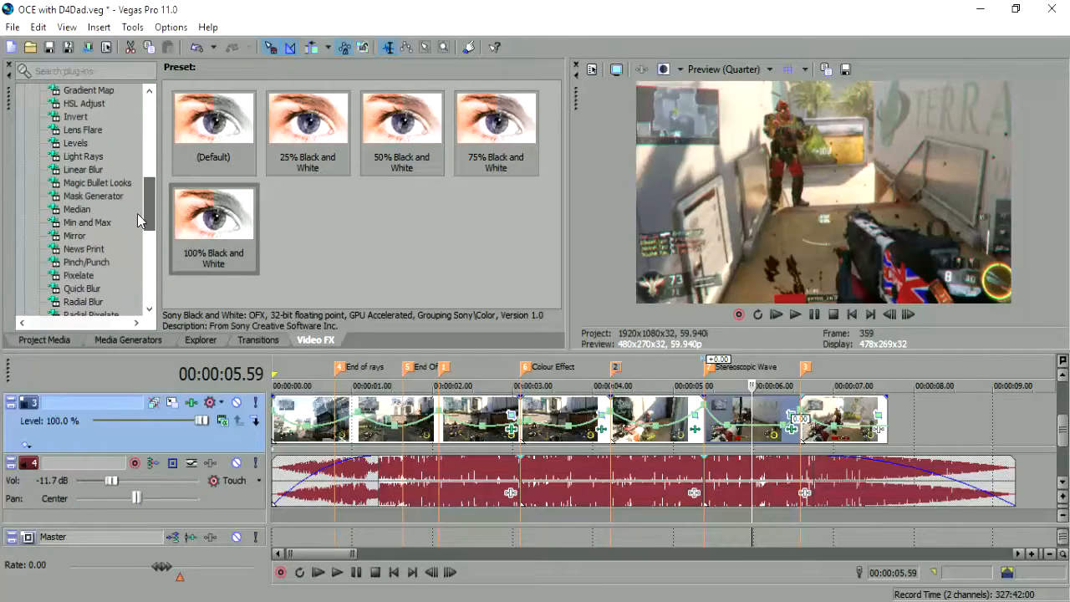
pyautogui.click(93, 262)
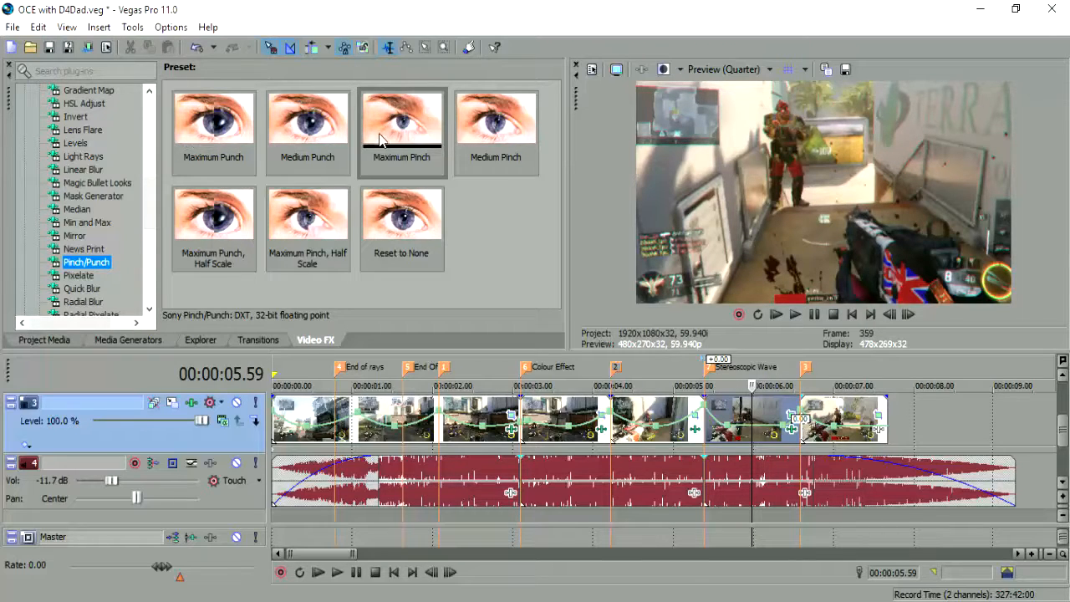
pyautogui.moveTo(376, 146); pyautogui.dragTo(766, 410)
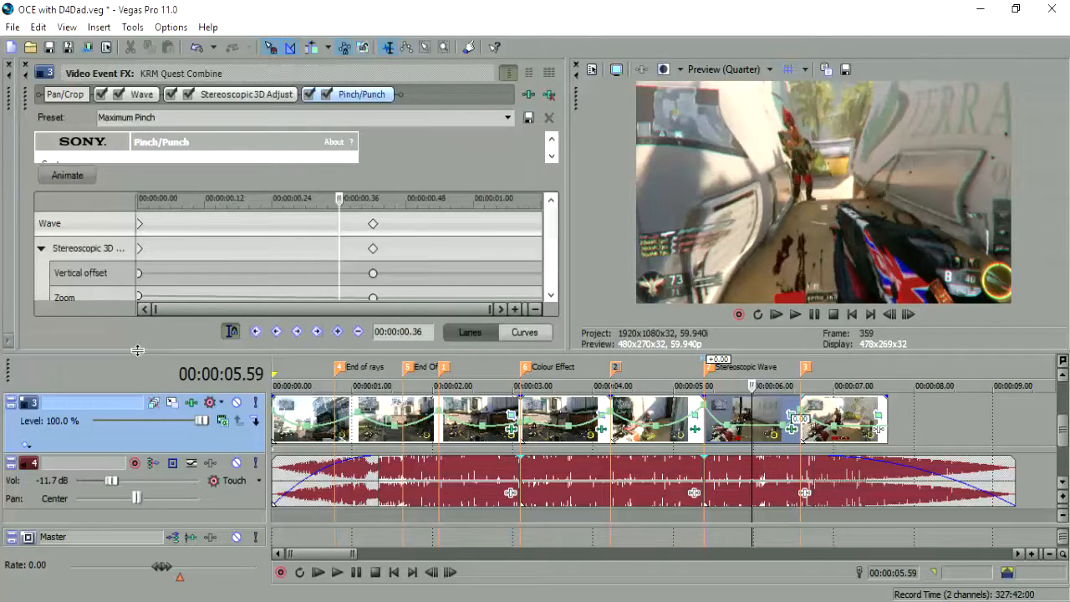
# Enlarge the effect settings area and set the Pinch/Punch Amount to 0.000
pyautogui.moveTo(137, 351); pyautogui.dragTo(185, 452)
pyautogui.moveTo(225, 172)
pyautogui.mouseDown()
pyautogui.moveTo(318, 182)
pyautogui.moveTo(163, 184)
pyautogui.moveTo(410, 194)
pyautogui.moveTo(190, 188)
pyautogui.moveTo(355, 193)
pyautogui.moveTo(229, 172)
pyautogui.mouseUp()
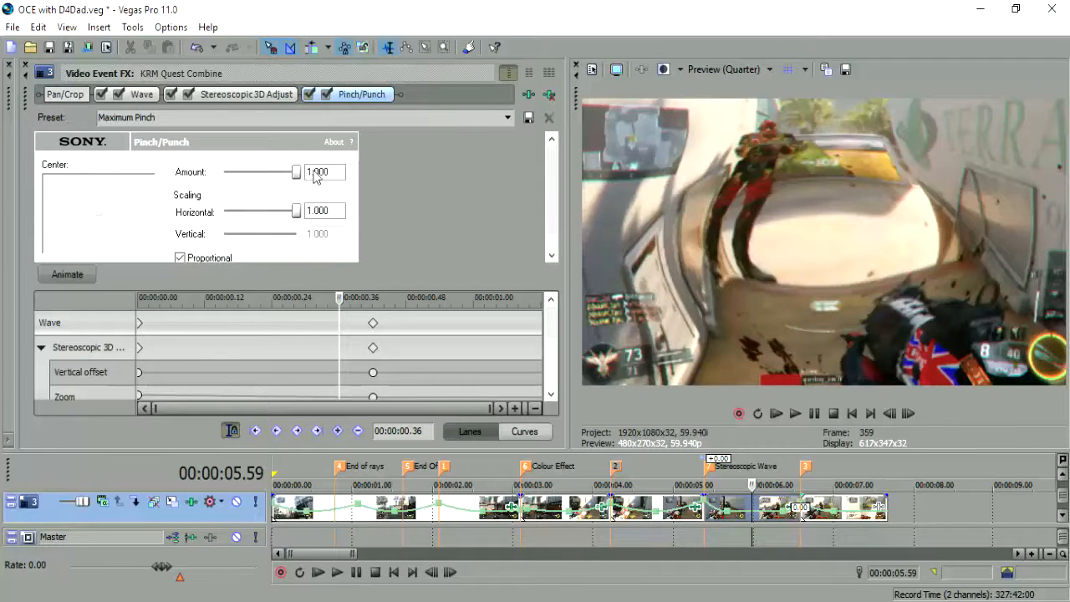
pyautogui.moveTo(317, 187); pyautogui.dragTo(382, 181)
pyautogui.moveTo(296, 171); pyautogui.dragTo(362, 190)
pyautogui.moveTo(296, 172); pyautogui.dragTo(213, 167)
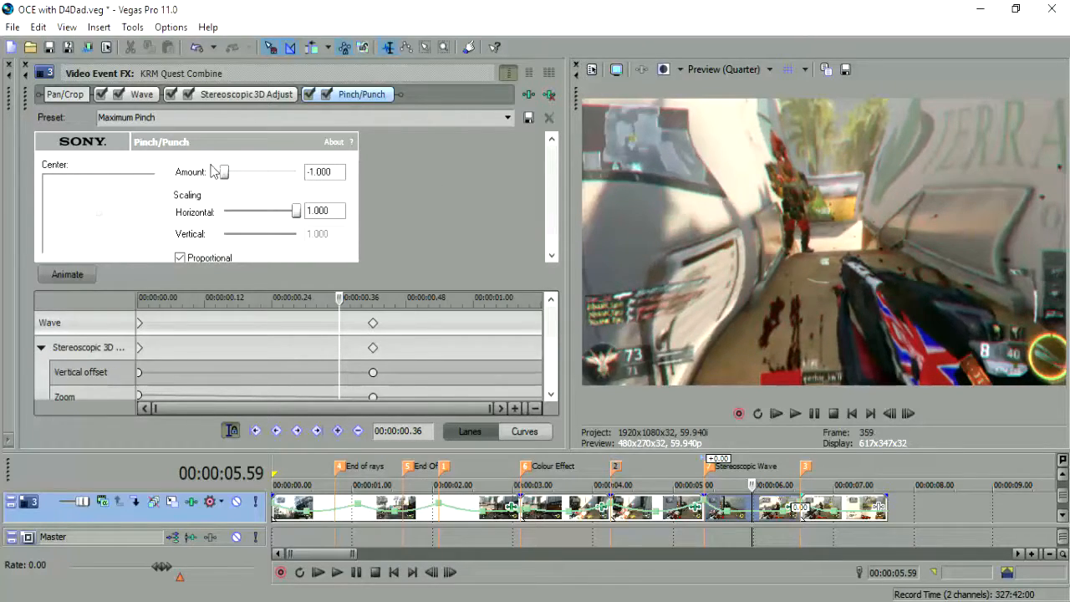
pyautogui.moveTo(221, 167); pyautogui.dragTo(144, 167)
pyautogui.moveTo(281, 165); pyautogui.dragTo(264, 164)
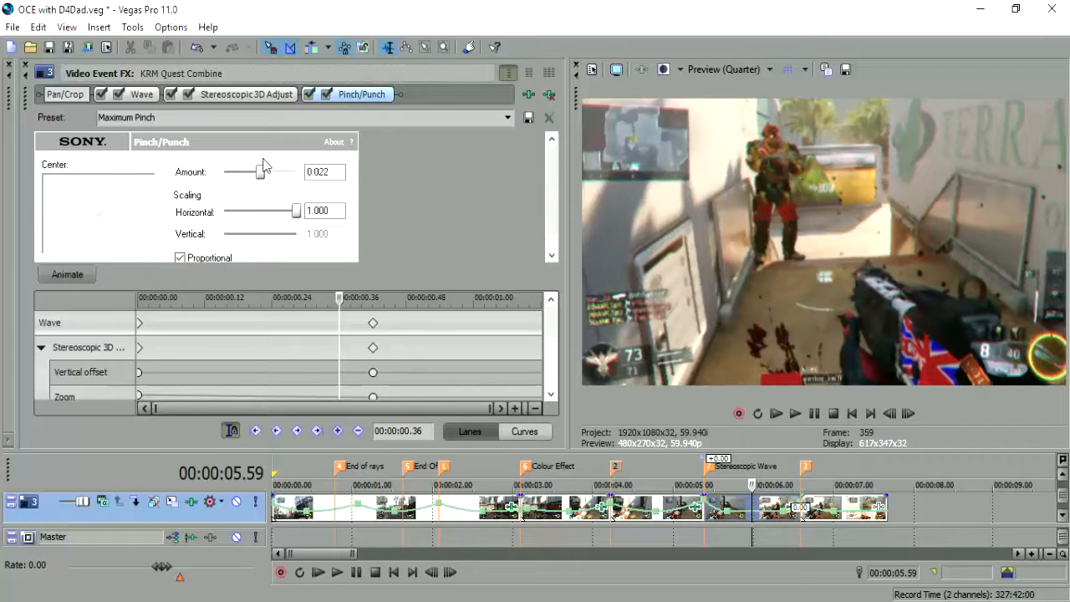
pyautogui.moveTo(264, 166); pyautogui.dragTo(263, 162)
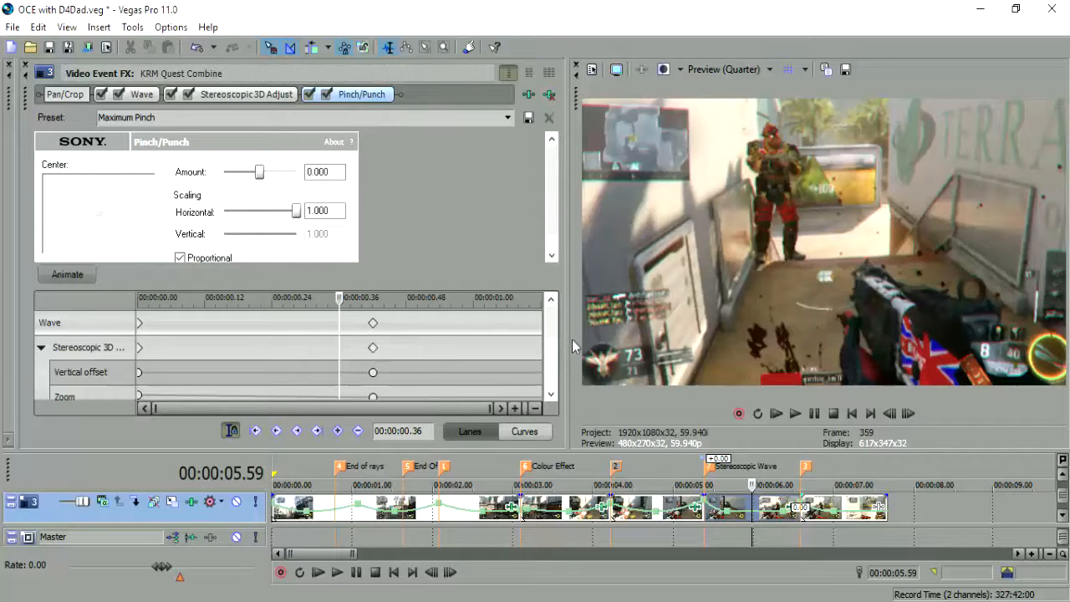
# Step back and forth through the Stereoscopic Wave clip to find the shot frame, stopping at 00:00:05.59
pyautogui.click(757, 506)
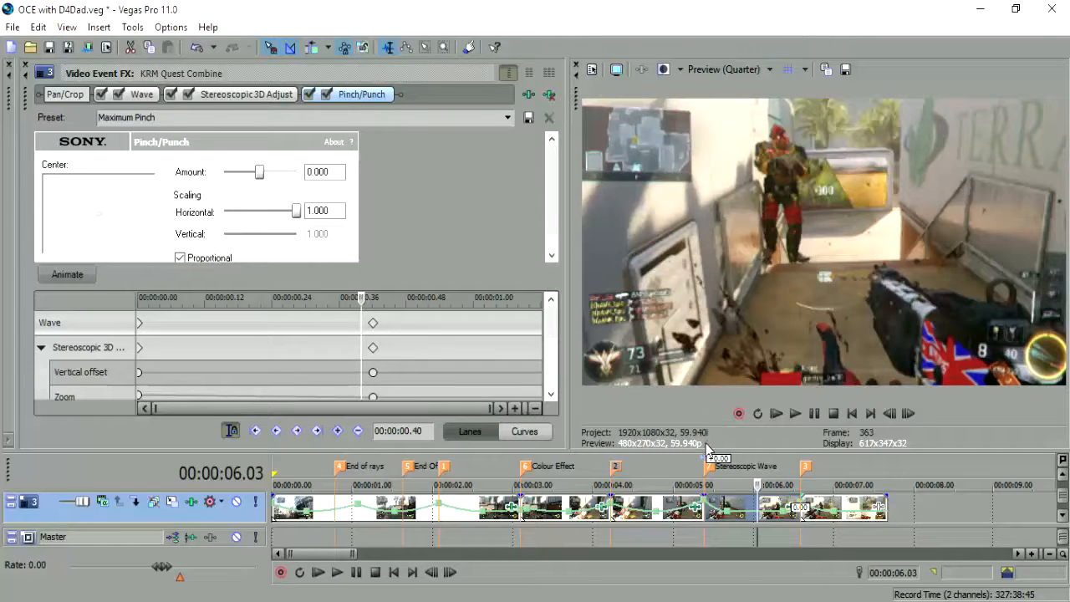
pyautogui.moveTo(708, 453); pyautogui.dragTo(718, 366)
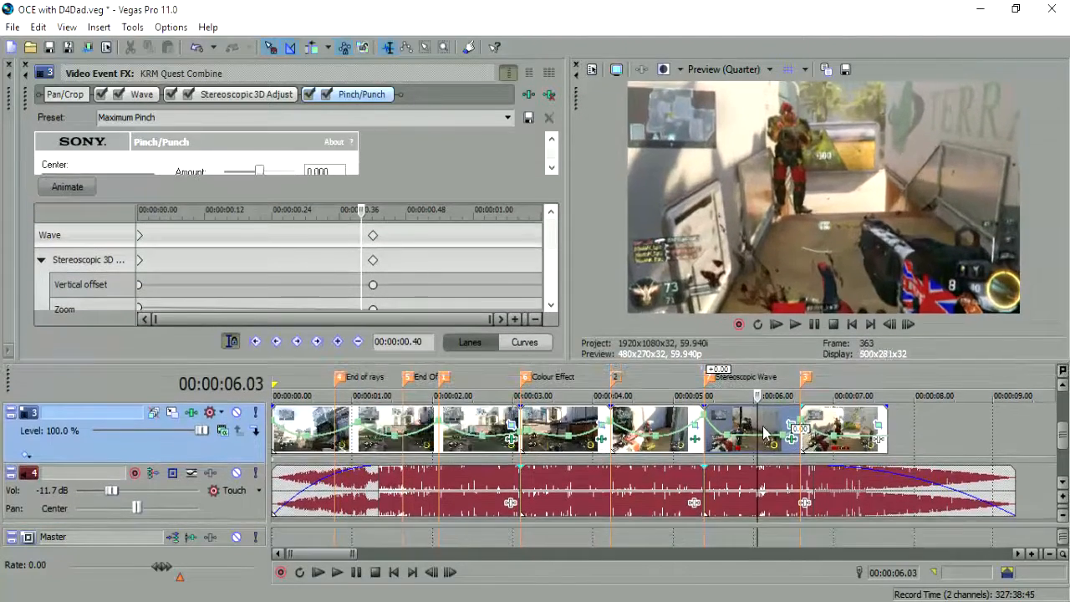
pyautogui.click(754, 426)
pyautogui.click(891, 325)
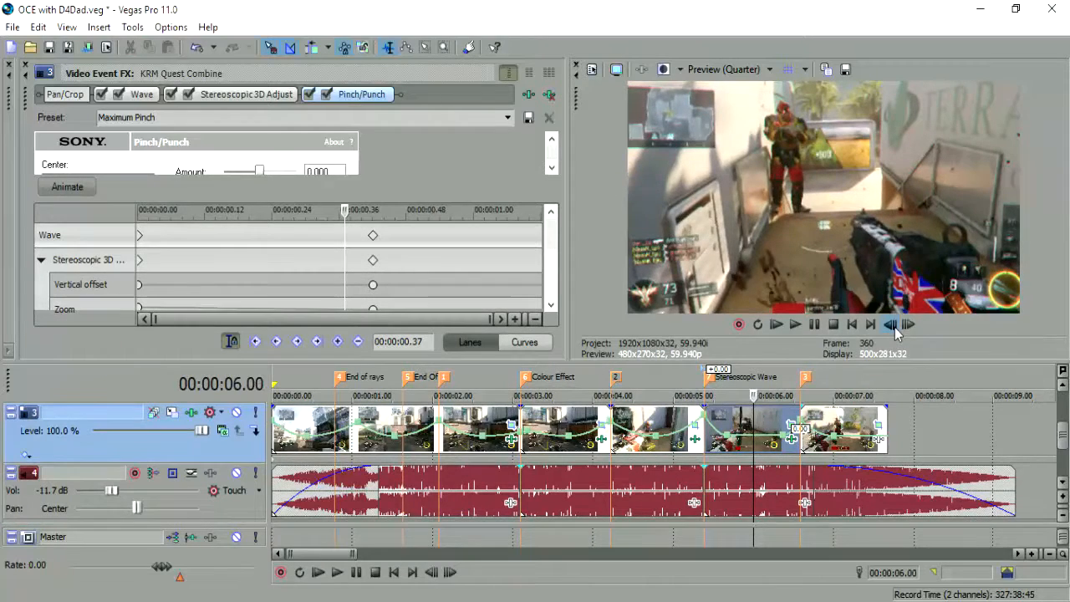
pyautogui.click(907, 324)
pyautogui.click(907, 325)
pyautogui.click(907, 325)
pyautogui.click(891, 325)
pyautogui.click(891, 325)
pyautogui.click(890, 326)
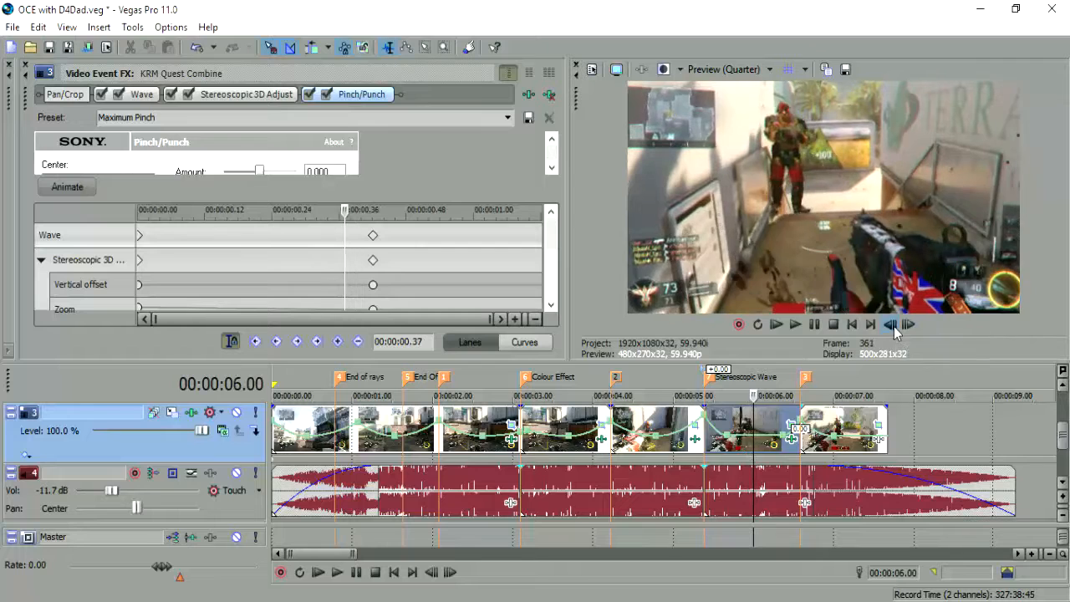
pyautogui.click(891, 325)
pyautogui.click(908, 324)
pyautogui.click(907, 324)
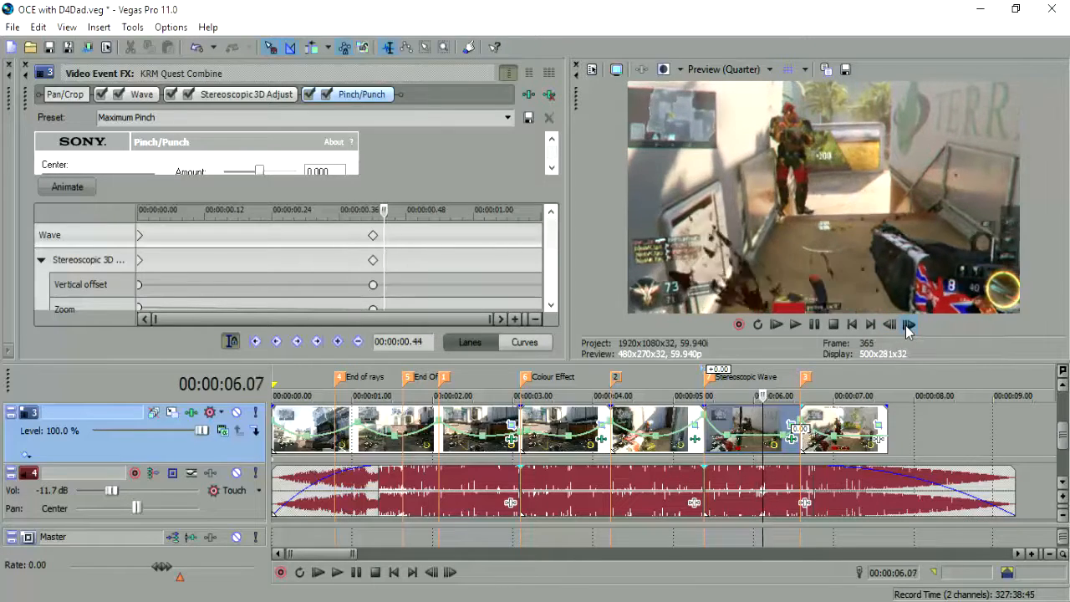
pyautogui.click(891, 324)
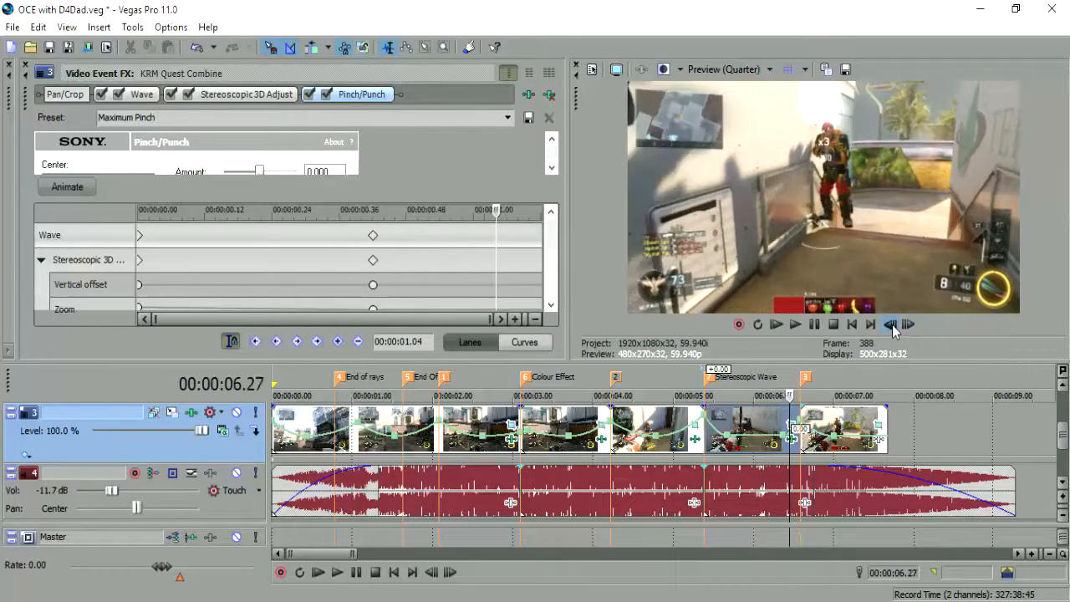
pyautogui.click(892, 325)
pyautogui.click(892, 325)
pyautogui.click(892, 325)
pyautogui.click(892, 325)
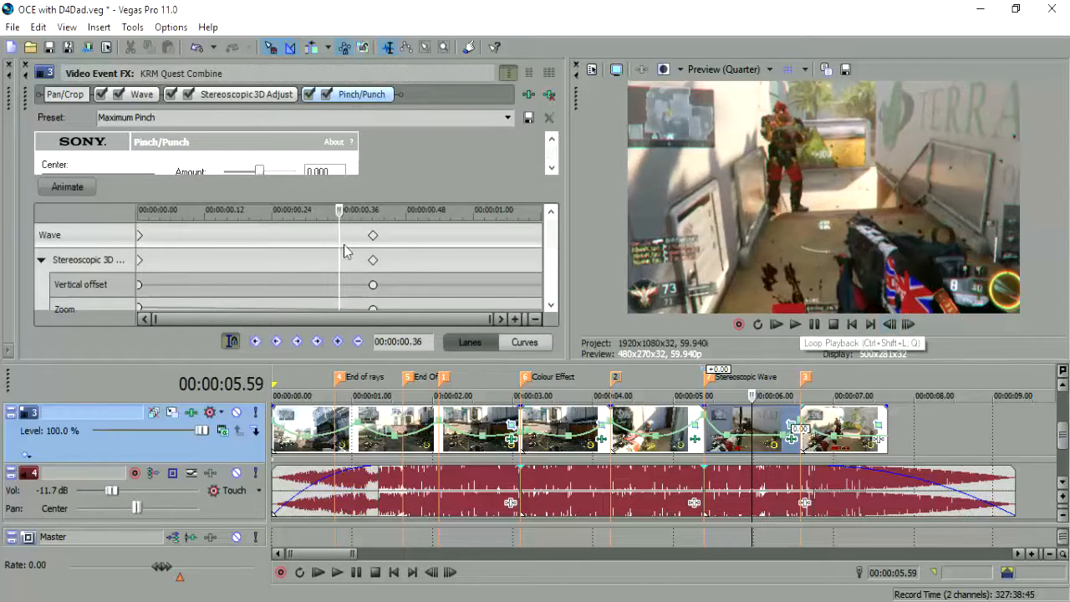
# Turn on keyframe animation for Pinch/Punch and add a keyframe at 00:00:00.36, keeping the first one at the clip's start
pyautogui.moveTo(550, 235); pyautogui.dragTo(551, 286)
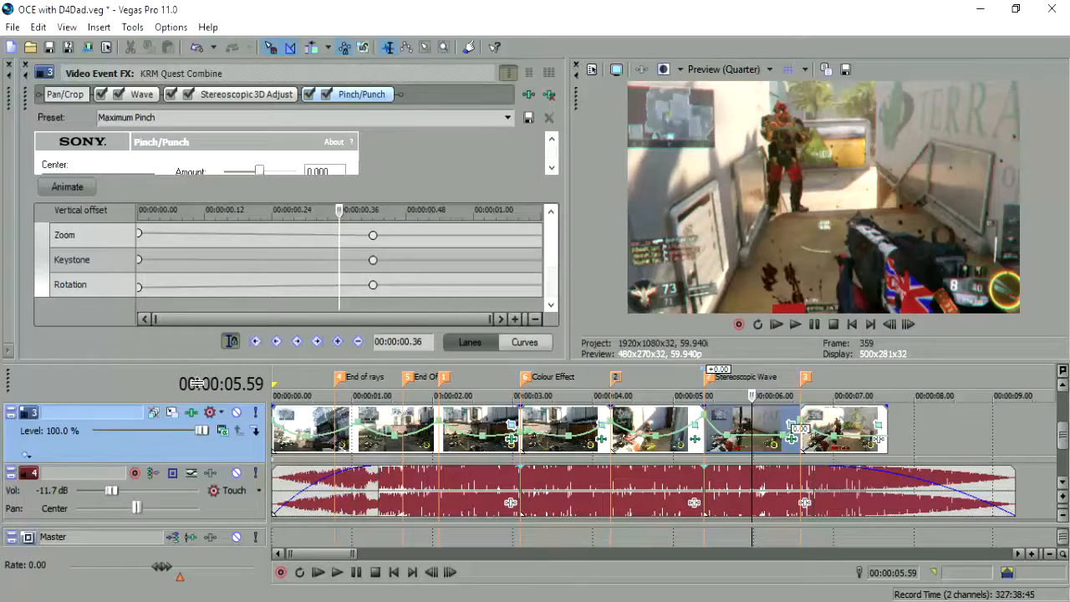
pyautogui.moveTo(197, 378); pyautogui.dragTo(197, 499)
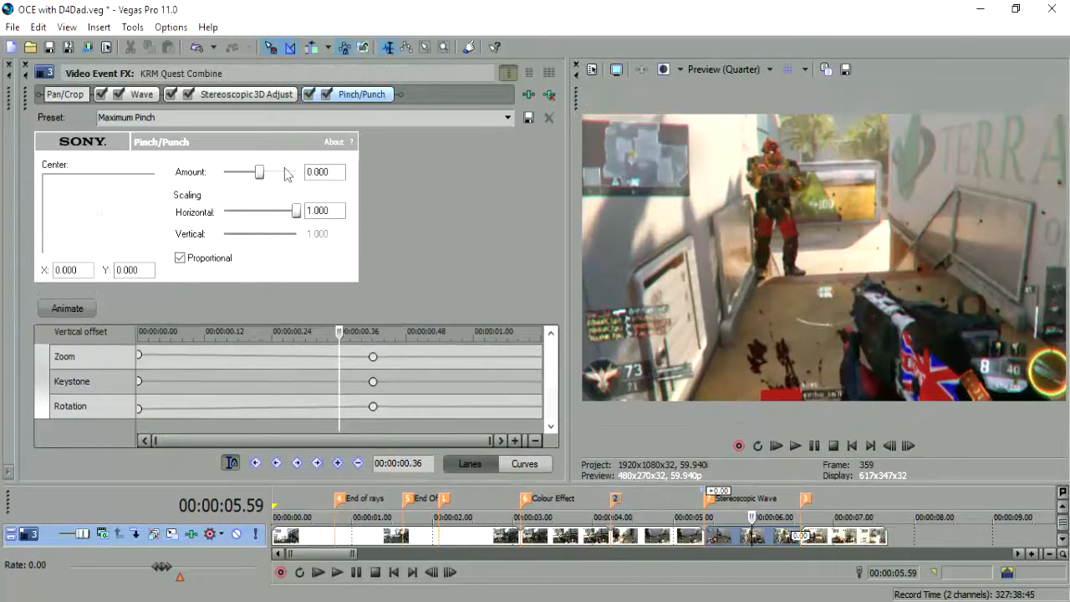
pyautogui.click(69, 308)
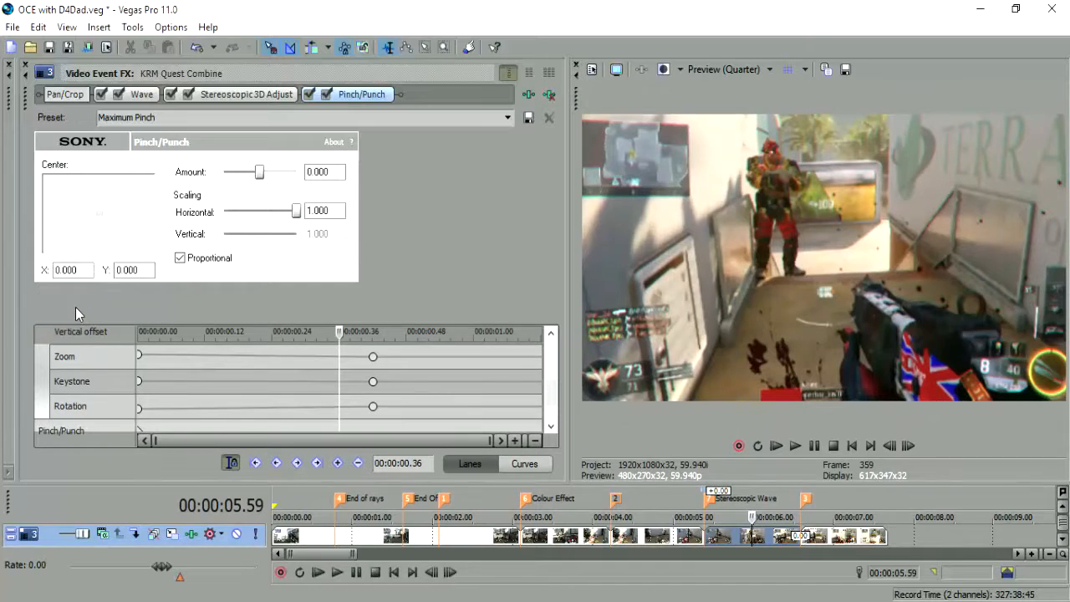
pyautogui.scroll(-1, 555, 393)
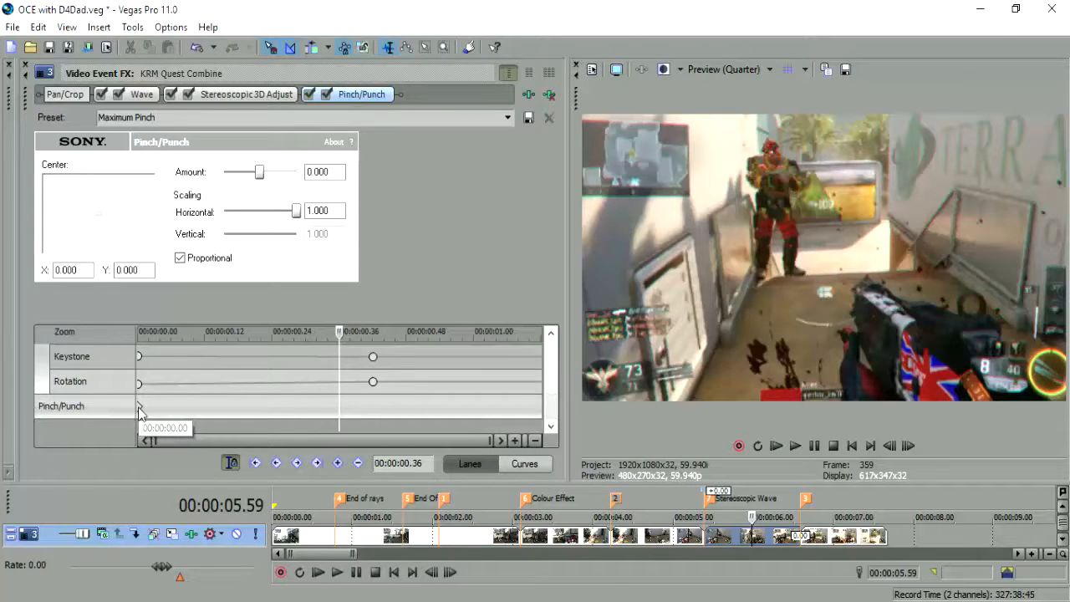
pyautogui.moveTo(140, 408); pyautogui.dragTo(340, 410)
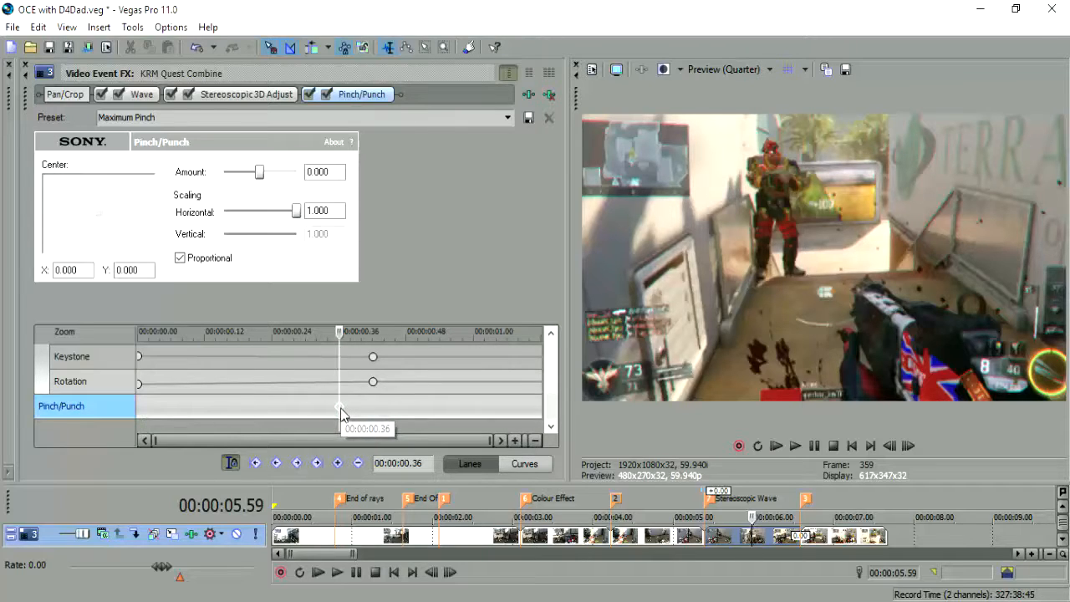
pyautogui.moveTo(340, 411); pyautogui.dragTo(138, 424)
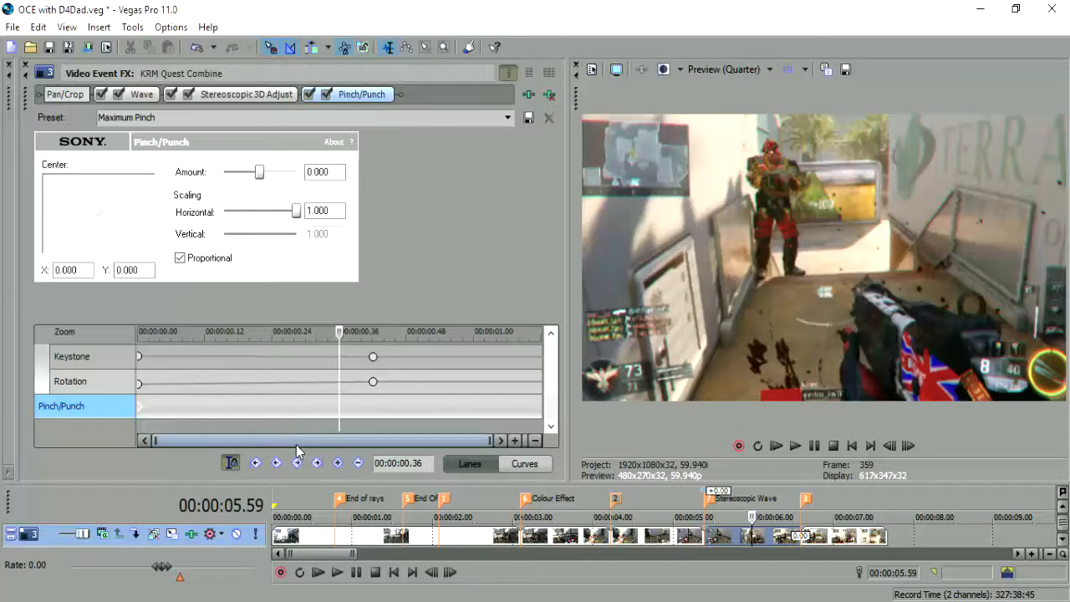
pyautogui.click(337, 463)
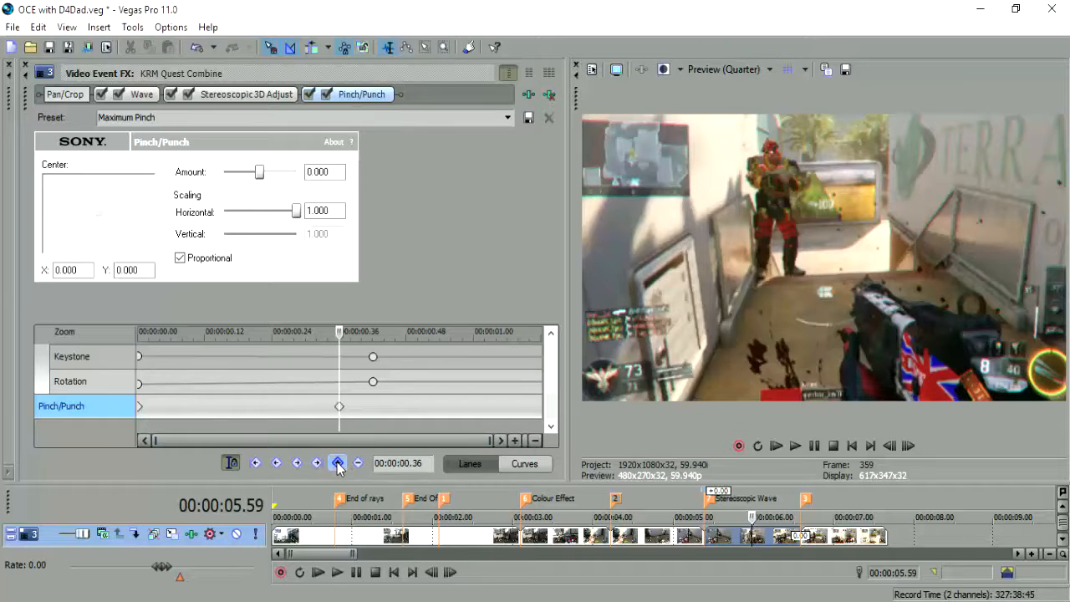
# Add a Pinch/Punch keyframe at 00:00:01.12, the end of the Stereoscopic Wave clip, with the Amount at -1.000
pyautogui.click(140, 409)
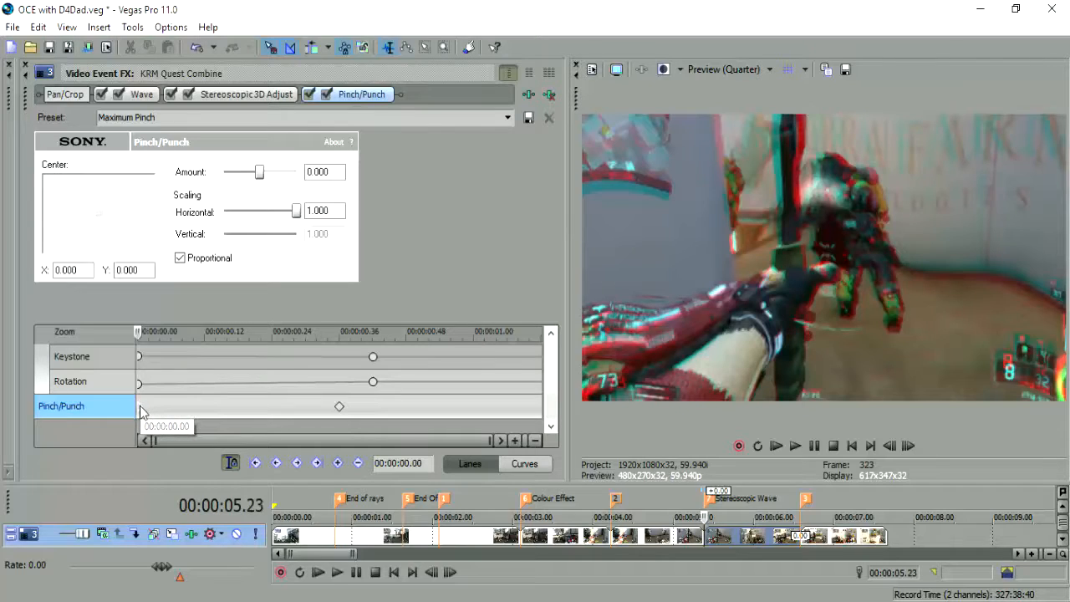
pyautogui.click(340, 407)
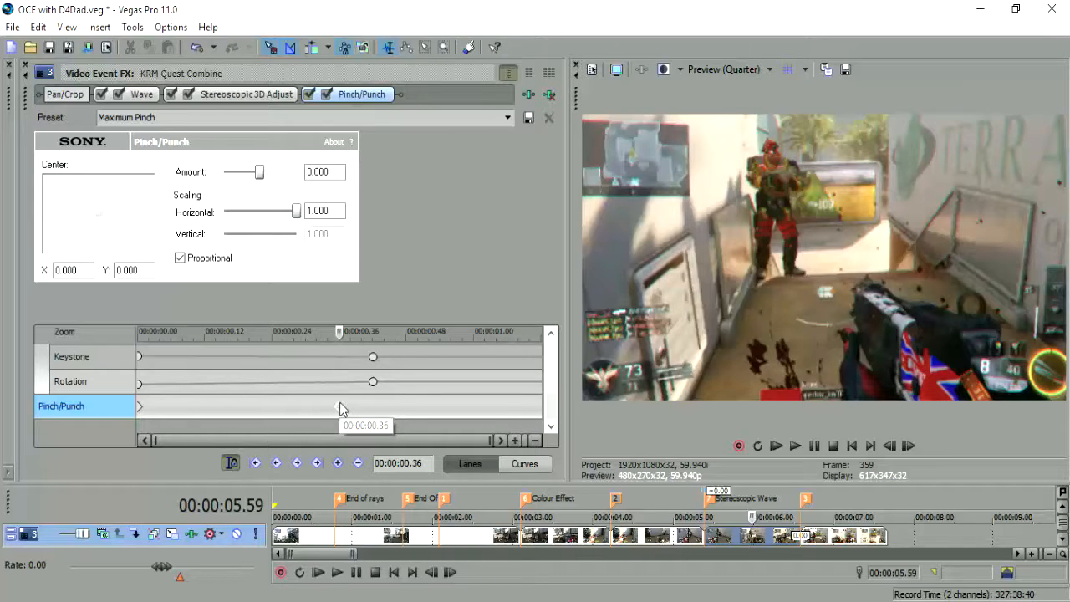
pyautogui.moveTo(352, 411); pyautogui.dragTo(548, 405)
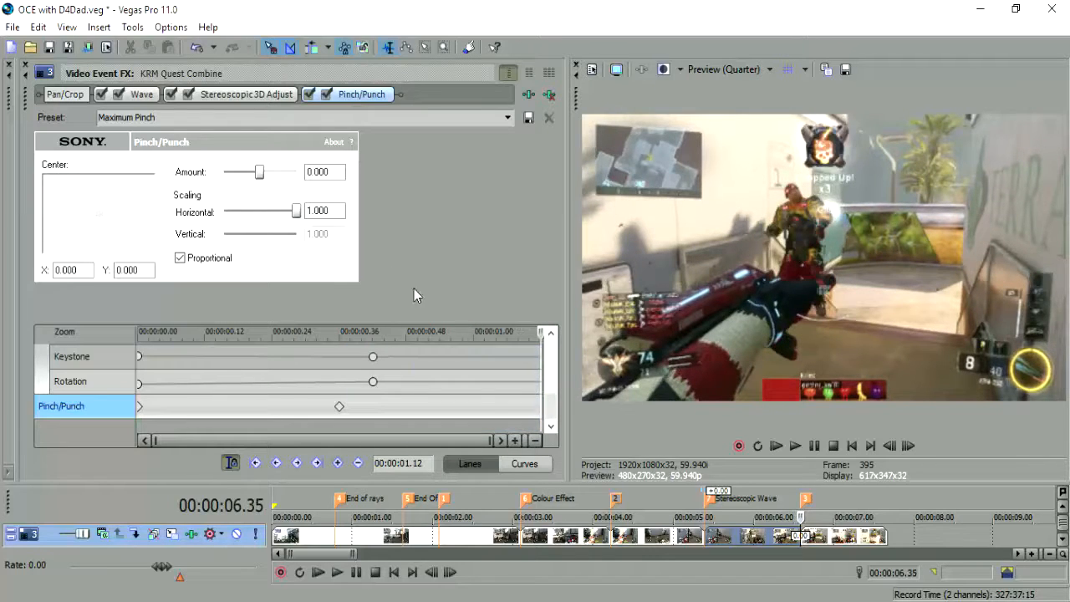
pyautogui.moveTo(259, 178); pyautogui.dragTo(348, 192)
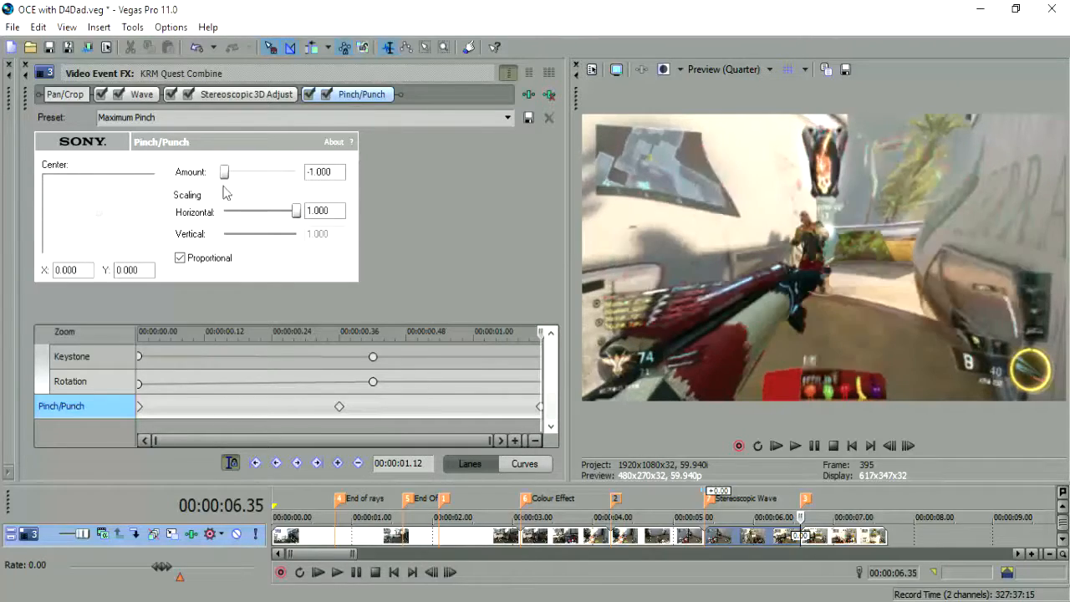
pyautogui.moveTo(296, 173); pyautogui.dragTo(214, 185)
# Step frame by frame through the Stereoscopic Wave clip into the following clip to check the pinch transition
pyautogui.click(689, 539)
pyautogui.click(909, 445)
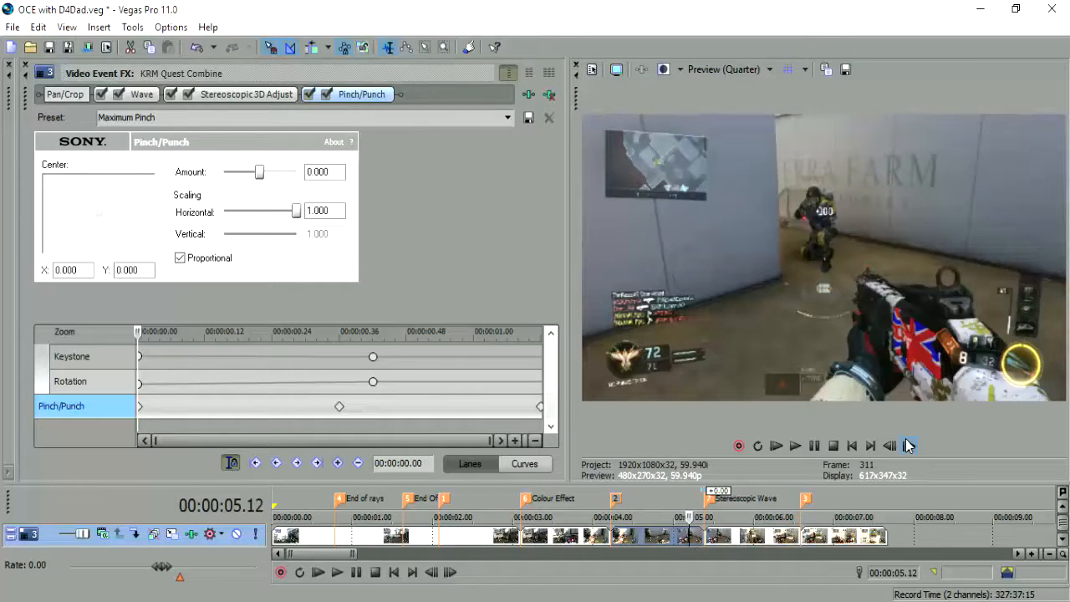
pyautogui.click(908, 445)
pyautogui.click(908, 445)
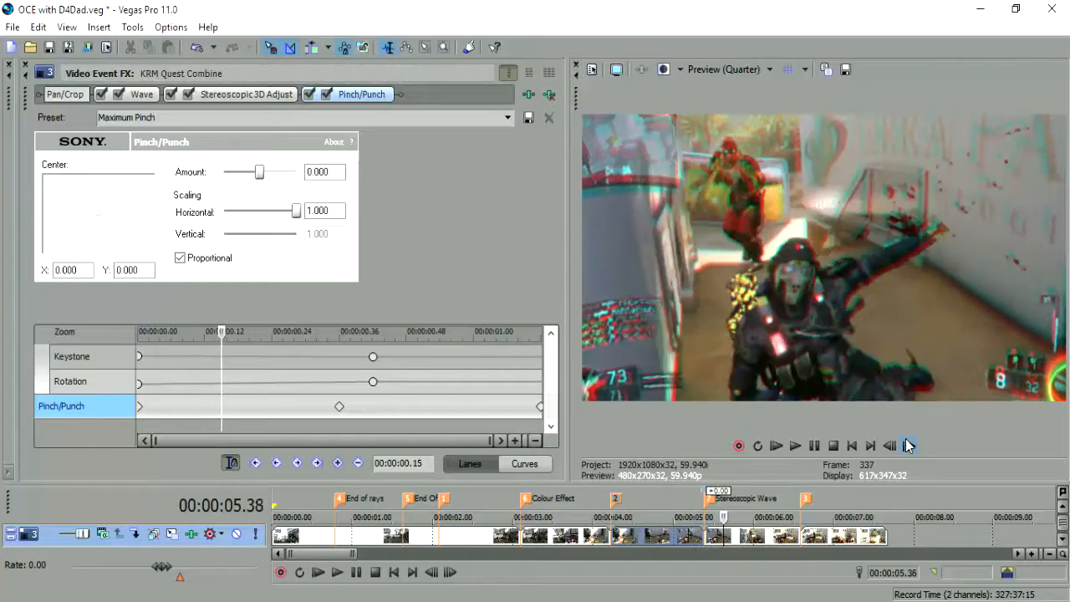
pyautogui.click(909, 445)
pyautogui.click(909, 445)
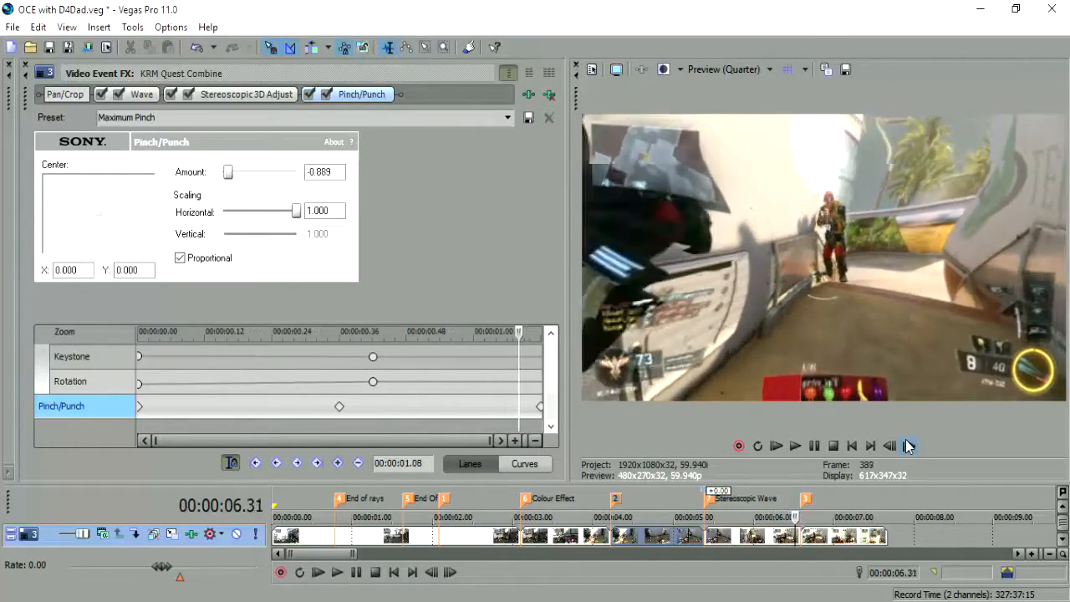
pyautogui.click(907, 444)
pyautogui.click(907, 446)
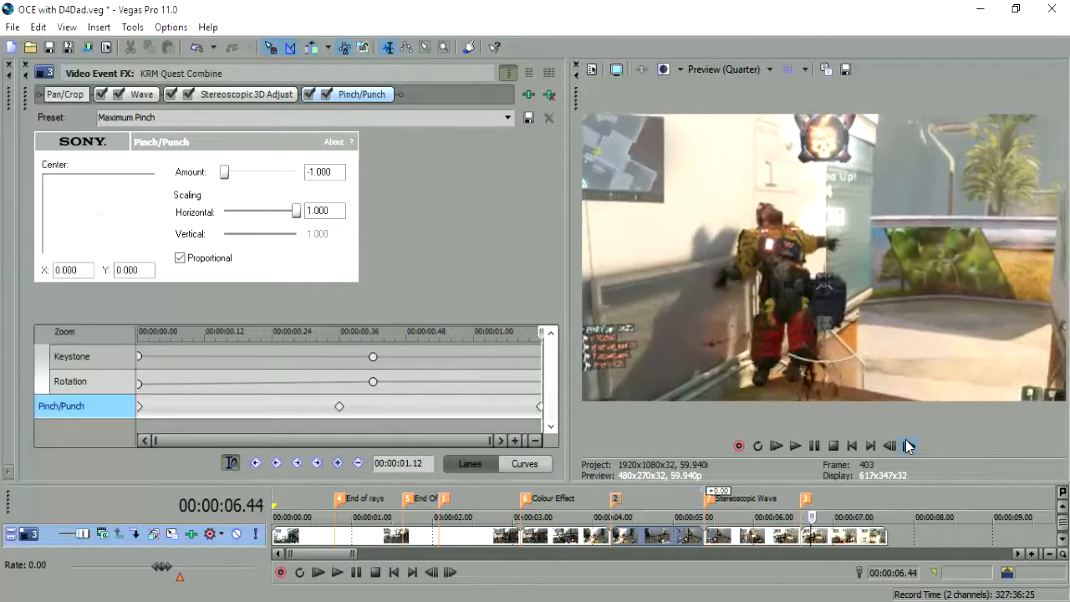
pyautogui.click(782, 536)
pyautogui.click(910, 449)
pyautogui.click(909, 450)
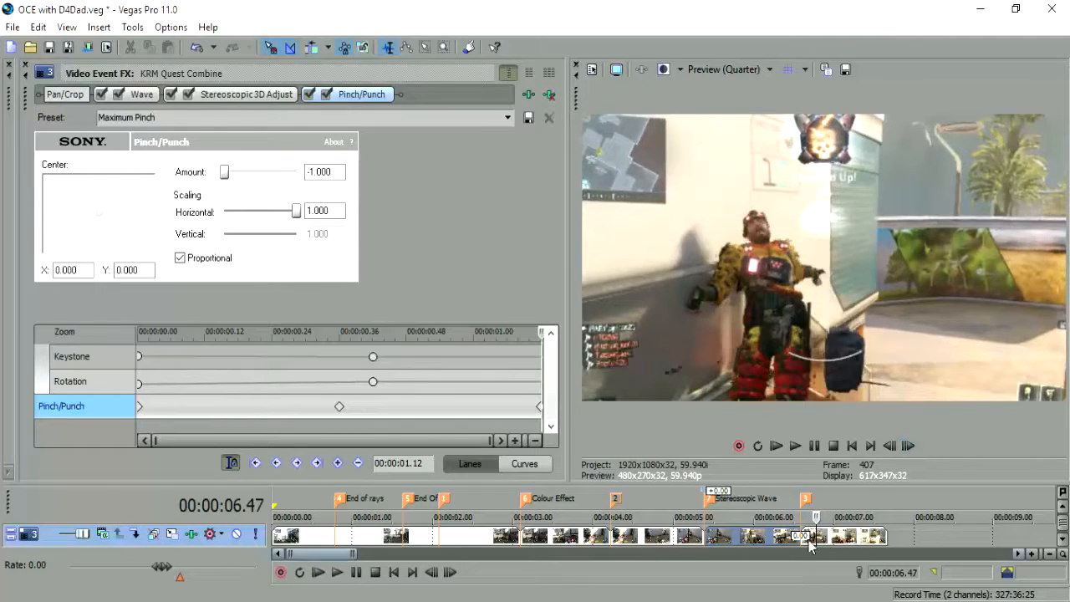
# Enlarge the timeline tracks and open Event Pan/Crop for the clip following Stereoscopic Wave
pyautogui.click(800, 536)
pyautogui.moveTo(745, 481); pyautogui.dragTo(744, 381)
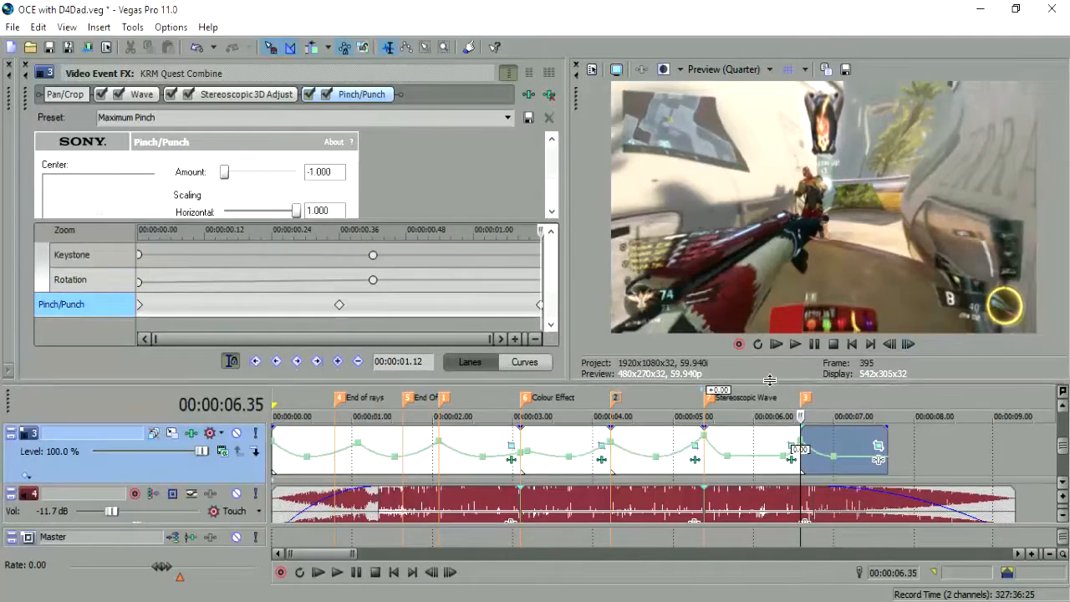
pyautogui.click(878, 446)
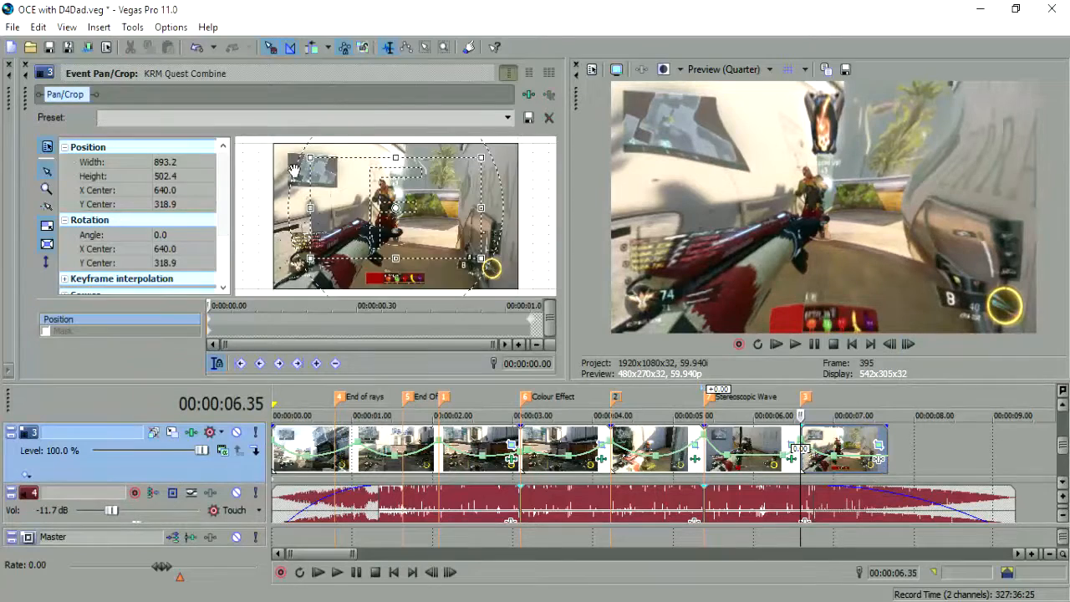
# Crop the clip's start keyframe to 513.8 by 289.0 centred at 582.5, 269.7, and widen the crop at the 00:00:01.05 keyframe
pyautogui.moveTo(394, 257); pyautogui.dragTo(385, 211)
pyautogui.click(47, 262)
pyautogui.click(47, 262)
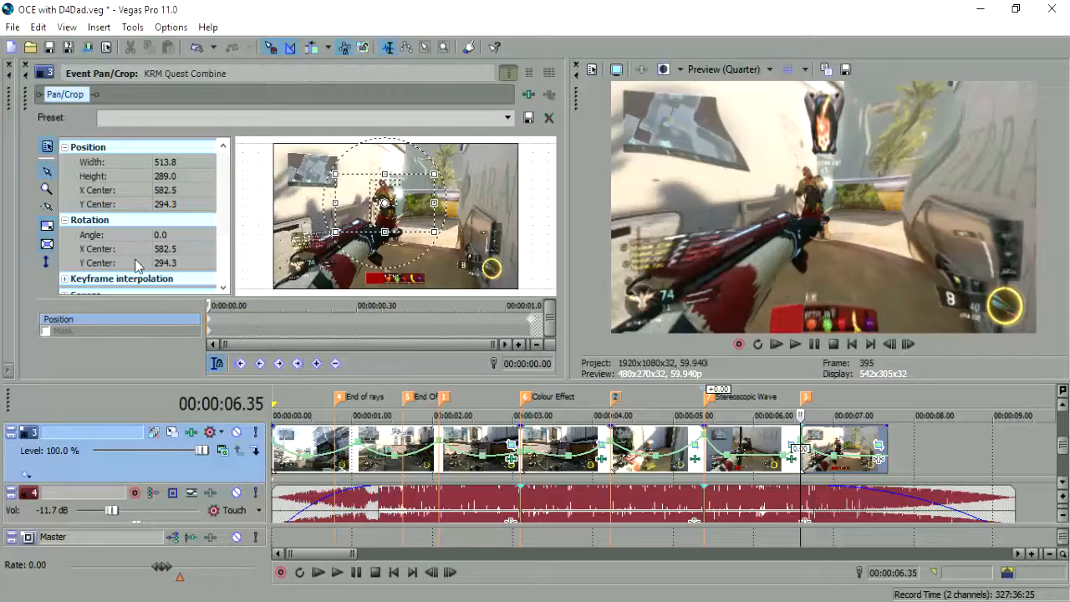
pyautogui.moveTo(404, 223); pyautogui.dragTo(404, 218)
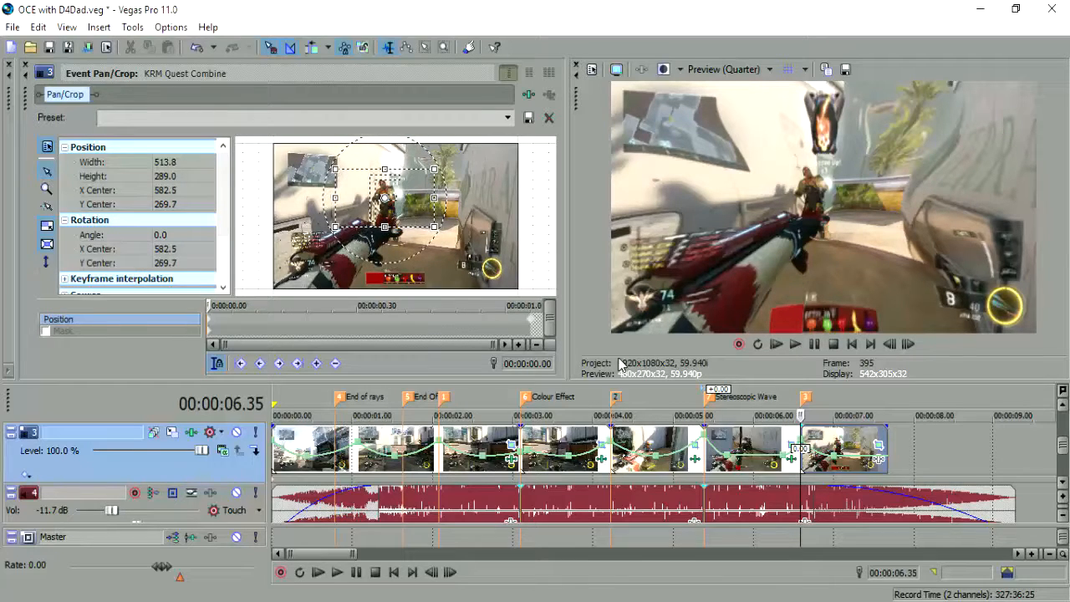
pyautogui.click(538, 321)
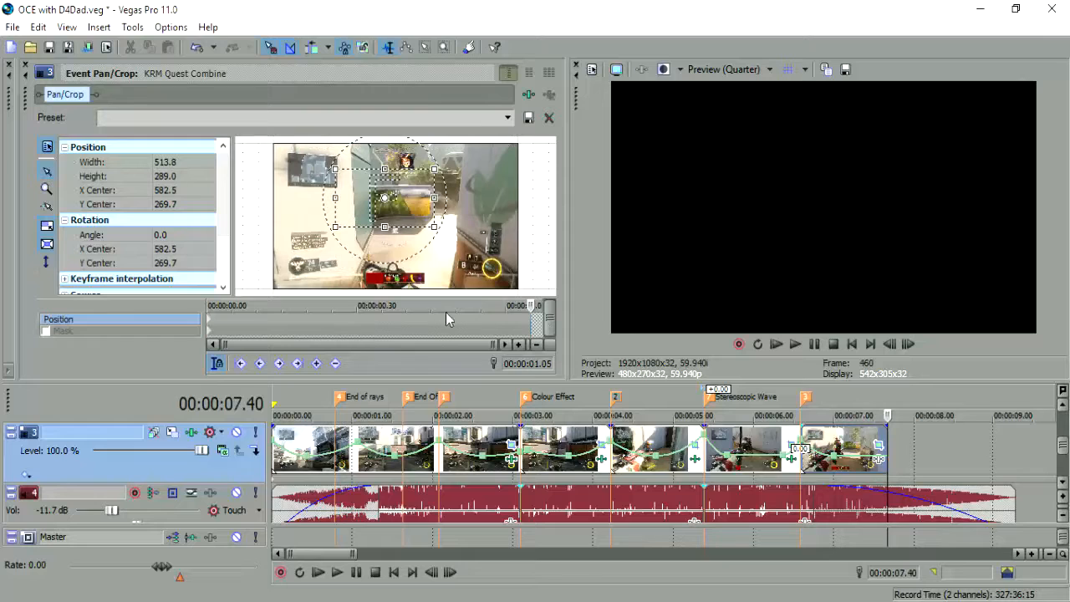
pyautogui.moveTo(383, 227); pyautogui.dragTo(385, 238)
# Step and play through the change from the Stereoscopic Wave clip to the following clip to check the crop movement
pyautogui.click(789, 443)
pyautogui.click(909, 344)
pyautogui.click(909, 344)
pyautogui.click(908, 343)
pyautogui.click(908, 344)
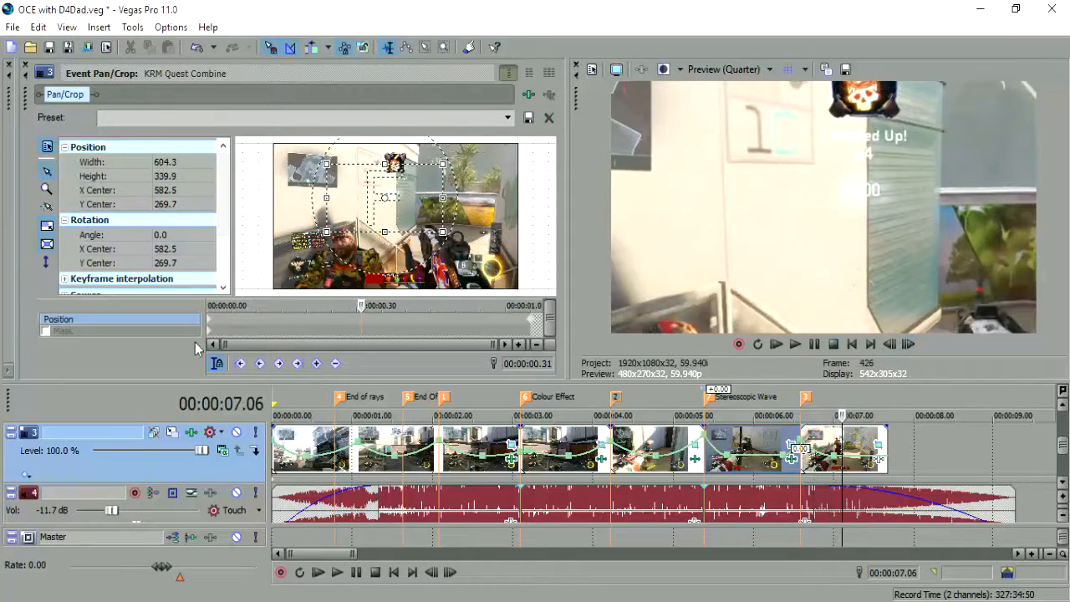
pyautogui.click(211, 323)
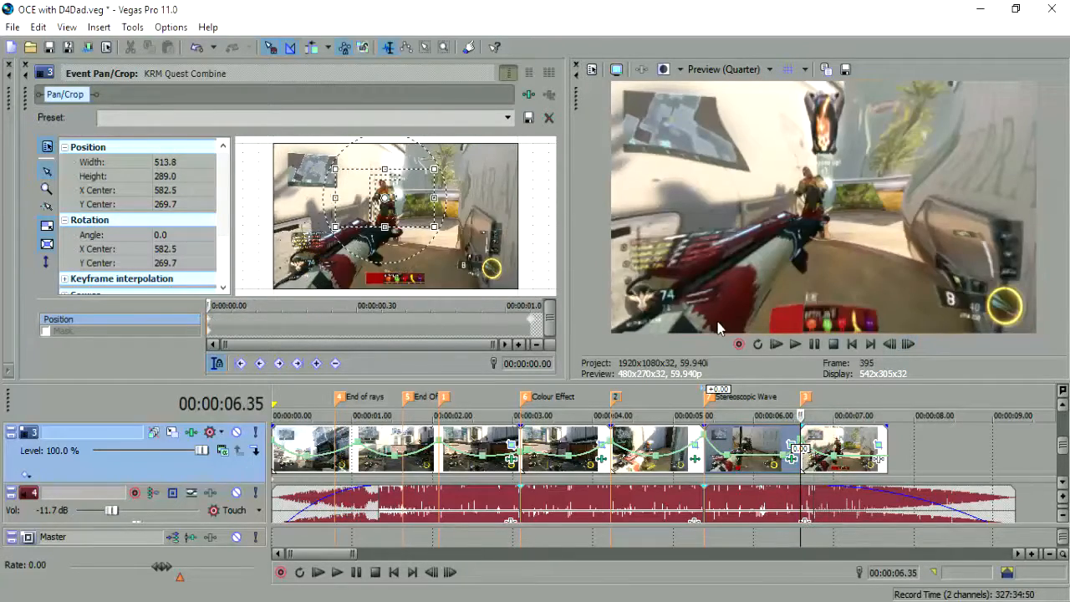
pyautogui.click(793, 344)
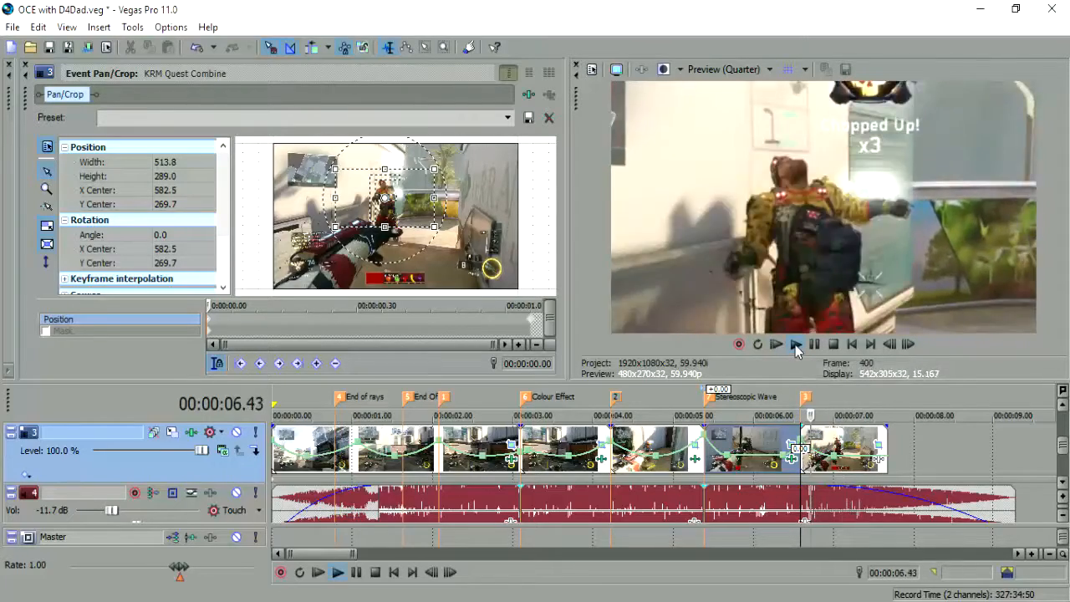
pyautogui.press('space')
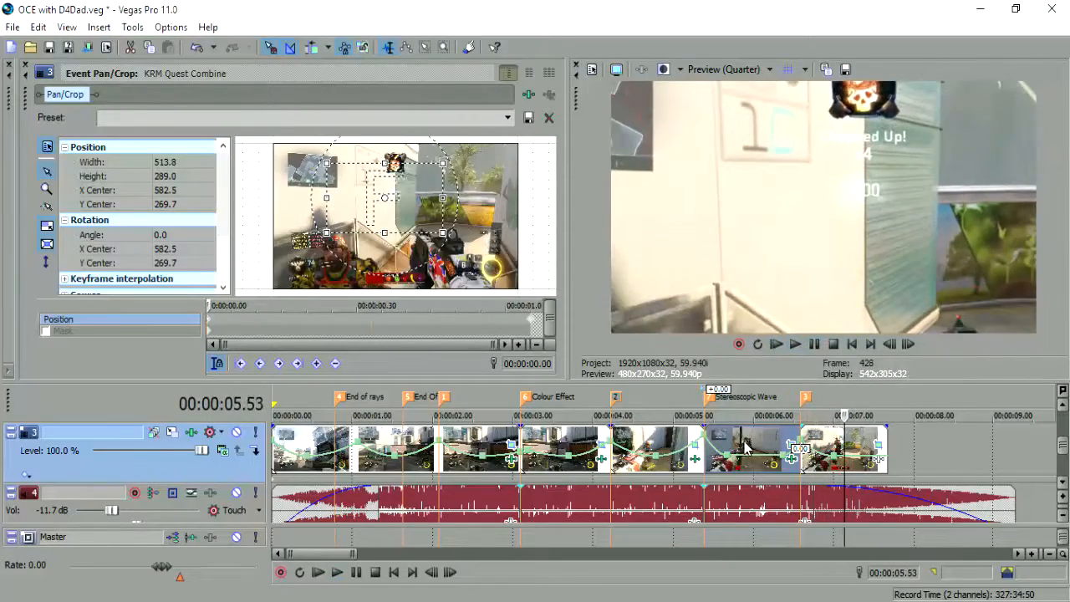
pyautogui.click(792, 343)
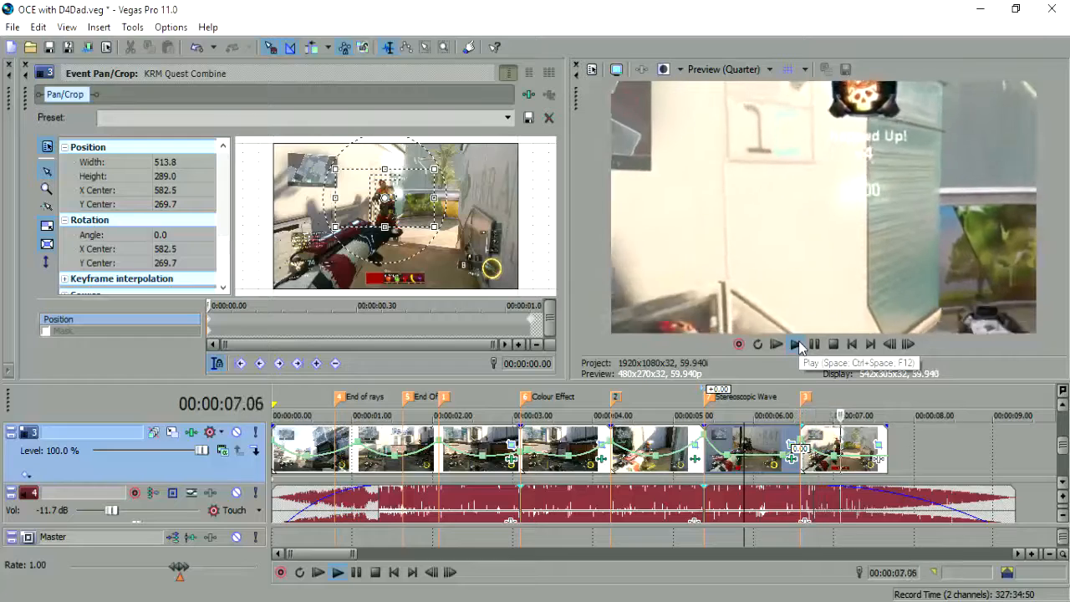
pyautogui.click(815, 345)
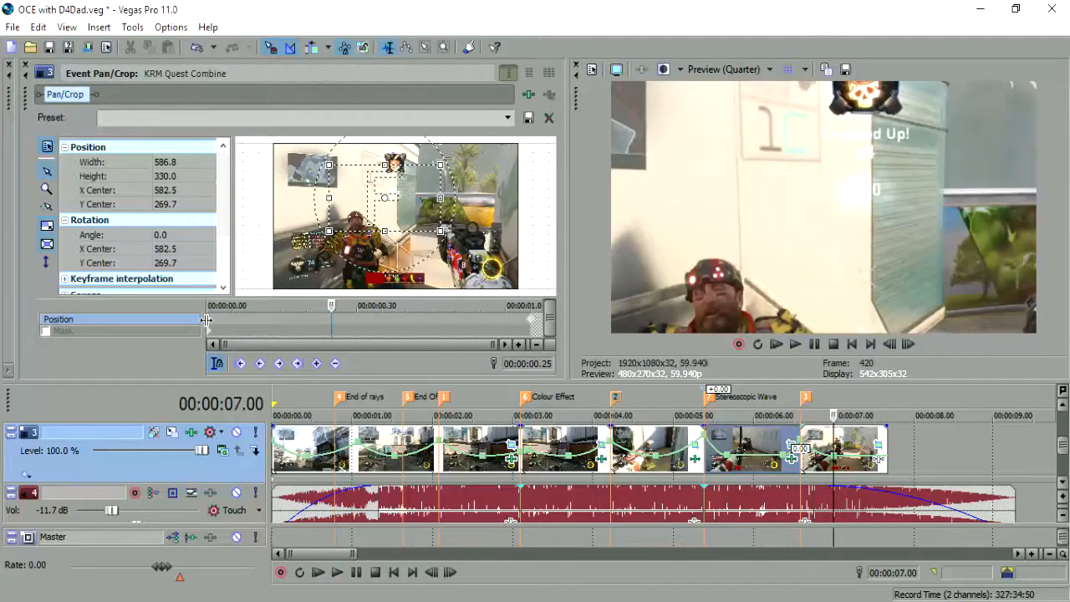
# Move the start crop to Y center 294.3 and add a keyframe at 00:00:00.26 centred at 414.3, 444.5 on the character
pyautogui.click(206, 320)
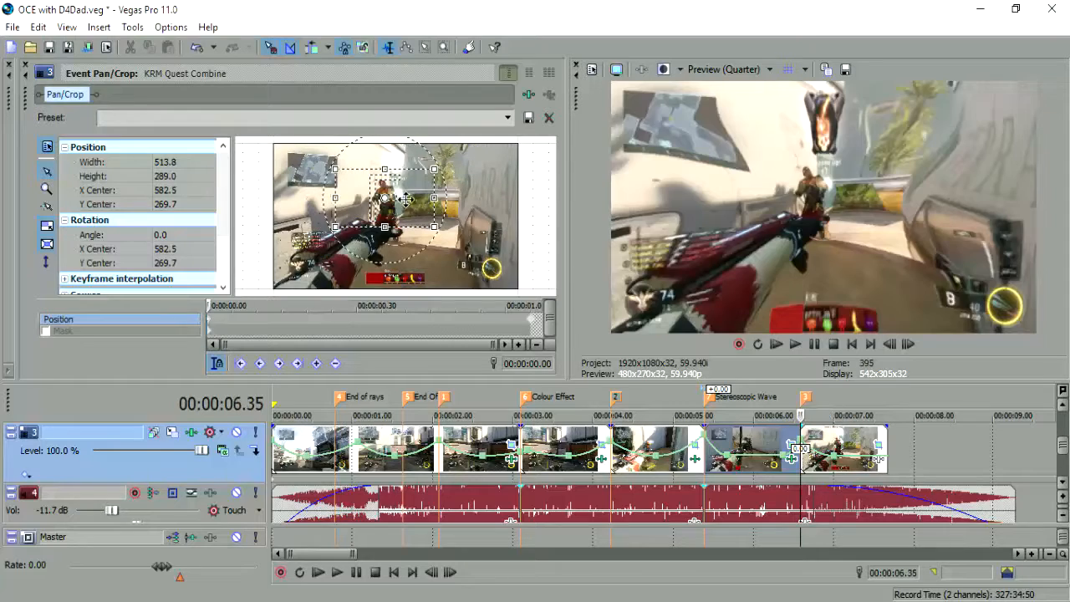
pyautogui.moveTo(400, 199); pyautogui.dragTo(402, 204)
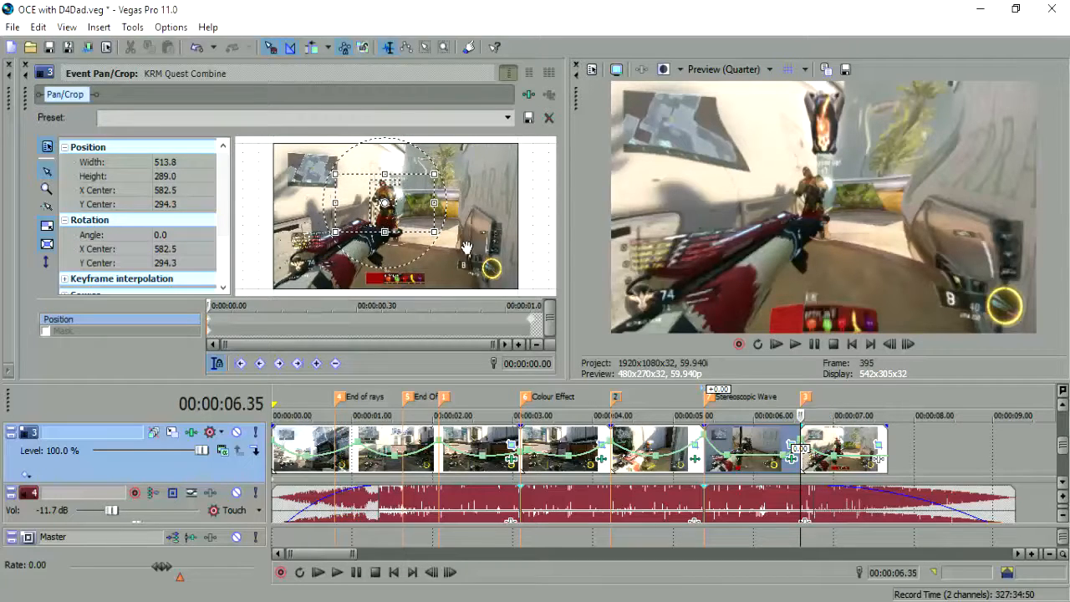
pyautogui.click(533, 324)
pyautogui.moveTo(248, 316); pyautogui.dragTo(336, 325)
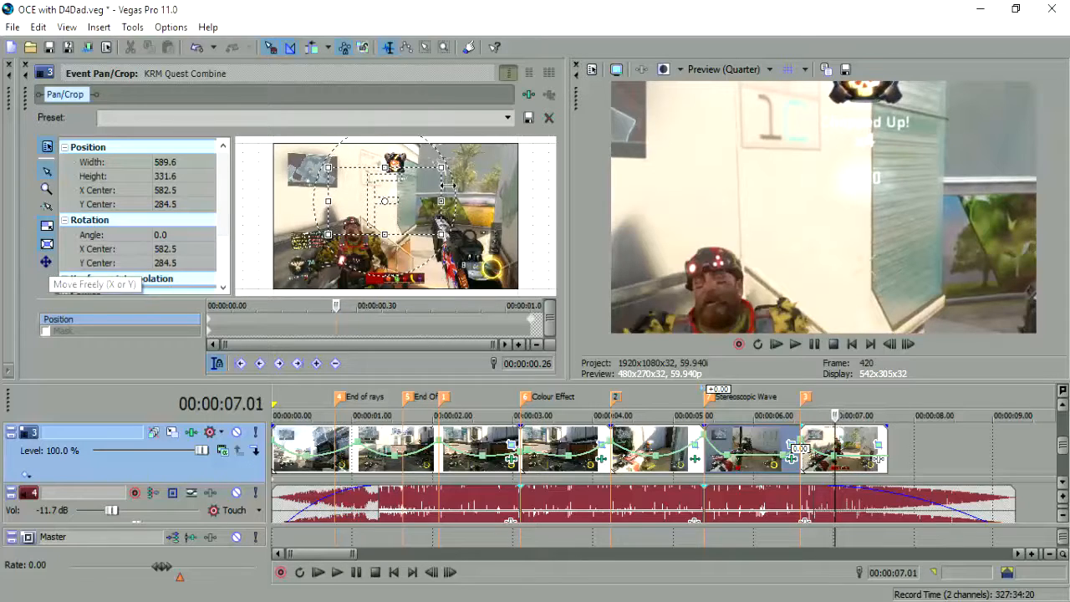
pyautogui.moveTo(409, 205); pyautogui.dragTo(378, 235)
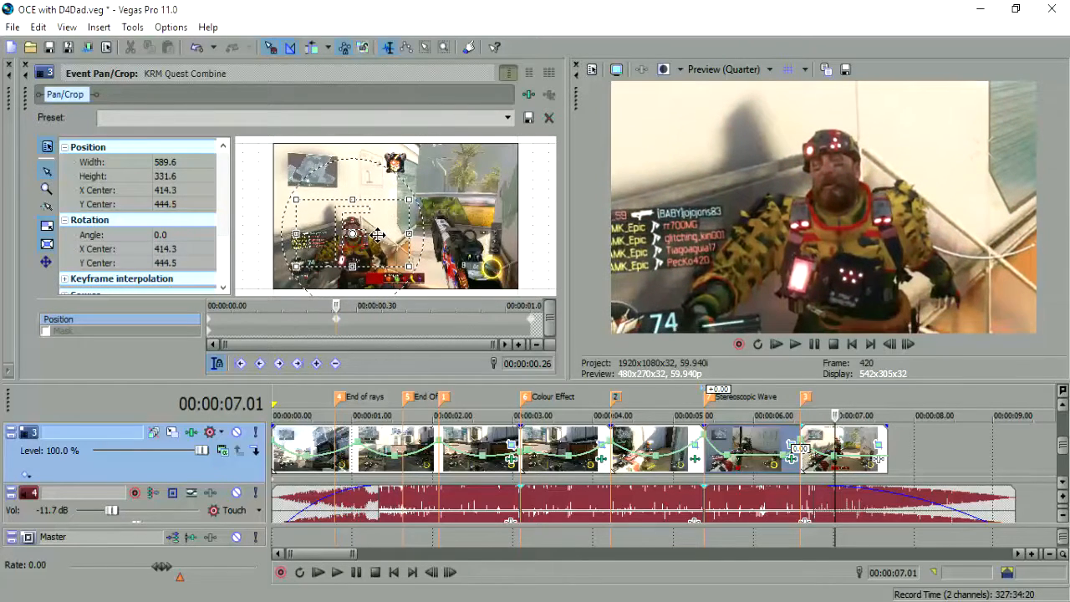
# Play the montage from 00:00:05.04 through the last clip to check the new crop movement
pyautogui.click(681, 440)
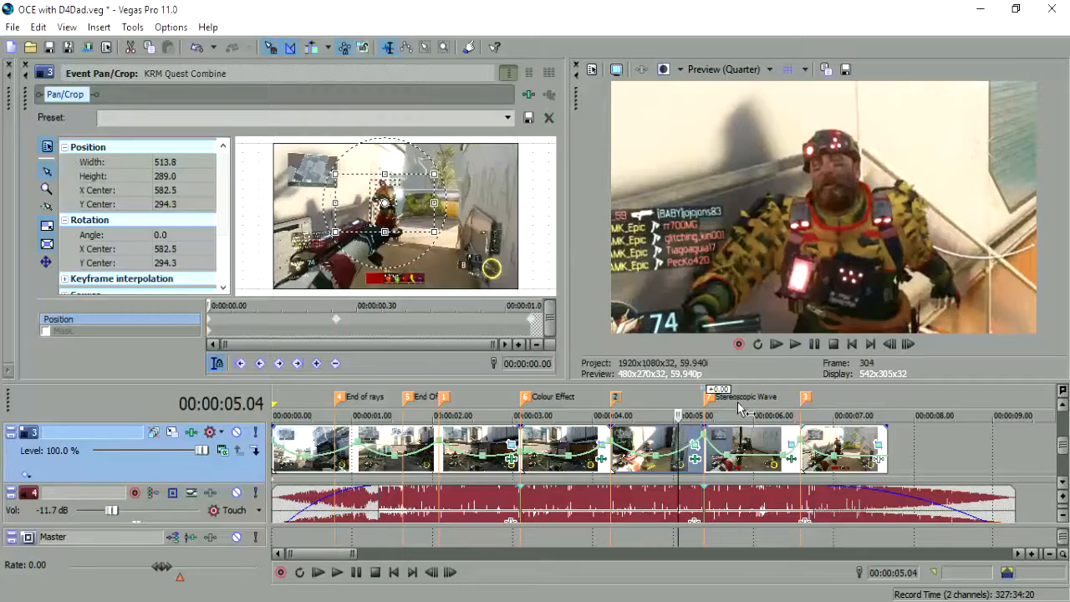
pyautogui.click(800, 345)
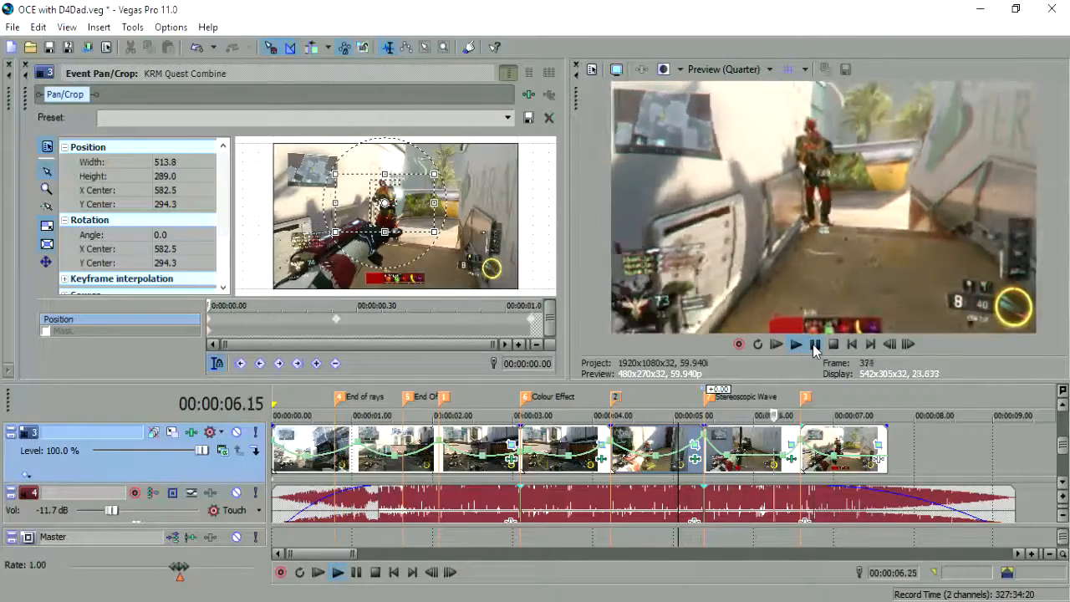
pyautogui.click(814, 344)
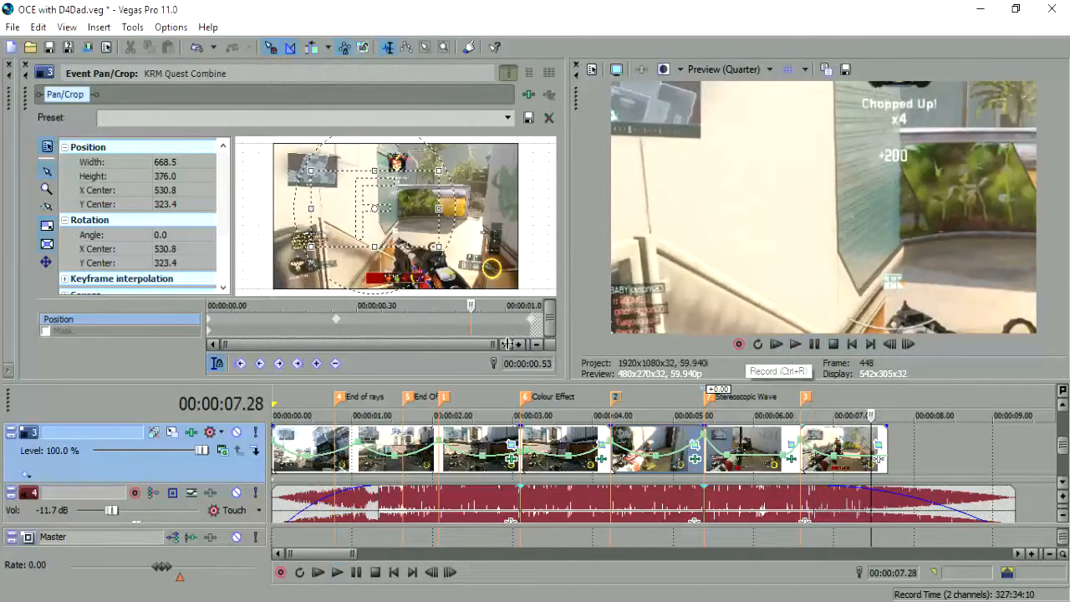
# Delete the last clip's Pan/Crop keyframes at 00:00:00.26 and 00:00:01.05
pyautogui.click(339, 325)
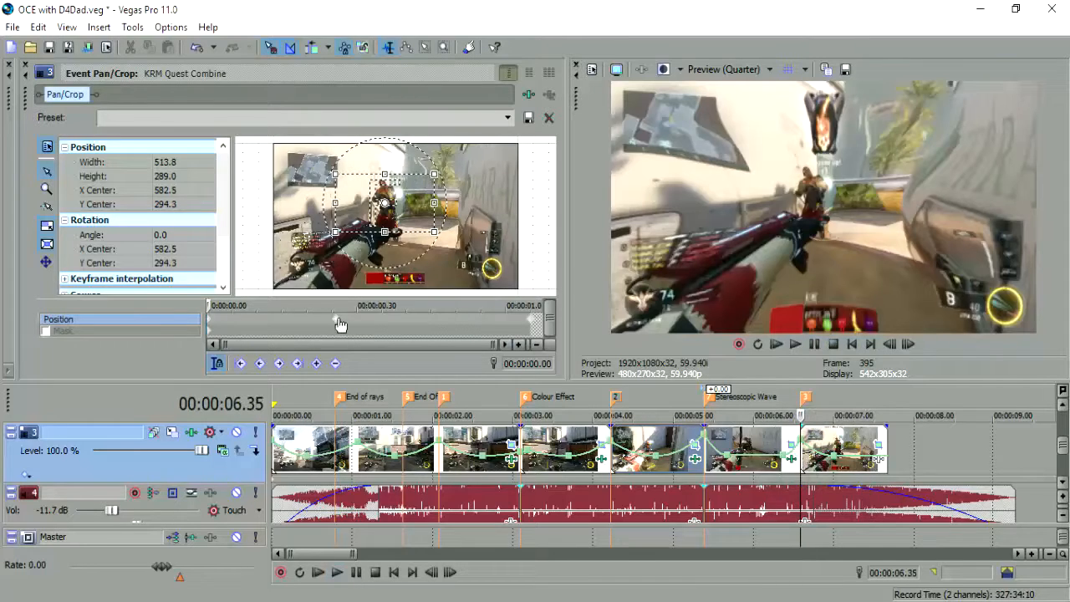
pyautogui.press('Delete')
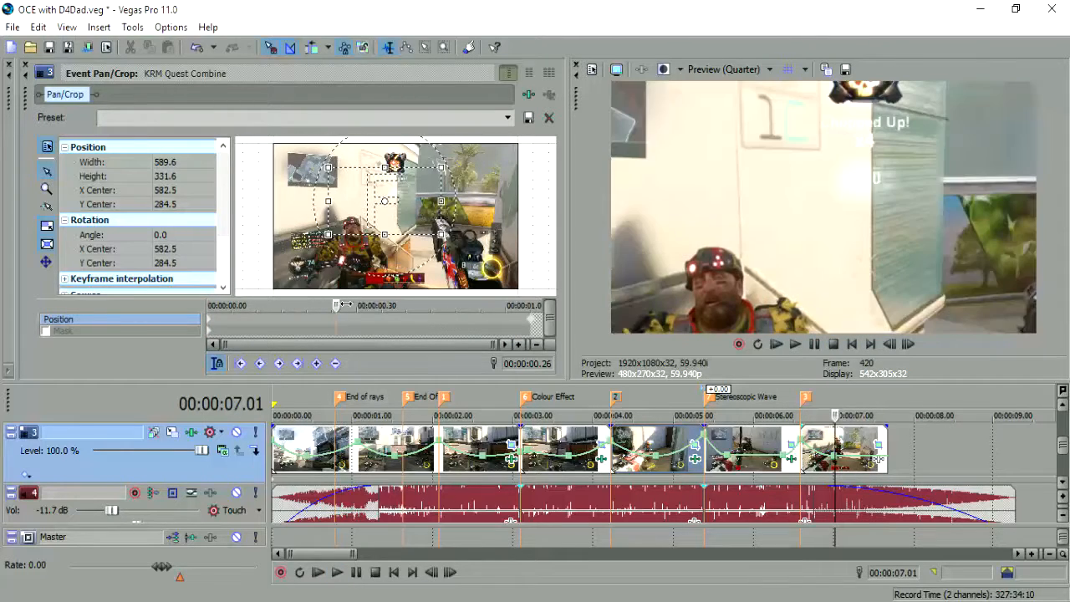
pyautogui.click(211, 324)
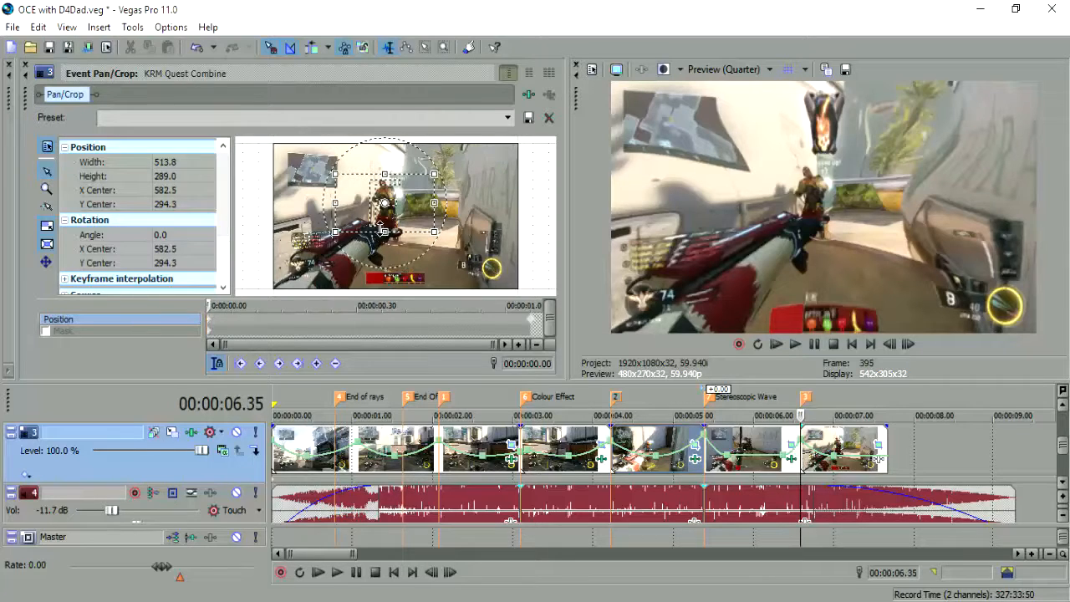
pyautogui.click(534, 325)
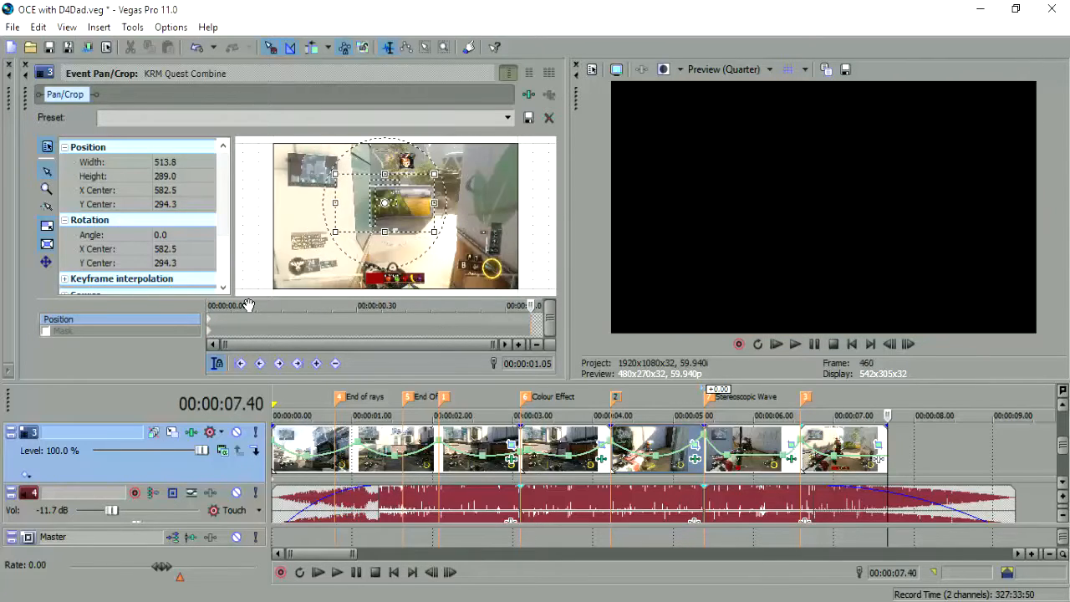
# Restore the crop frame at the clip's start and resize it to 740.1 by 416.3, centred at 640.0, 360.0
pyautogui.click(207, 325)
pyautogui.rightClick(423, 208)
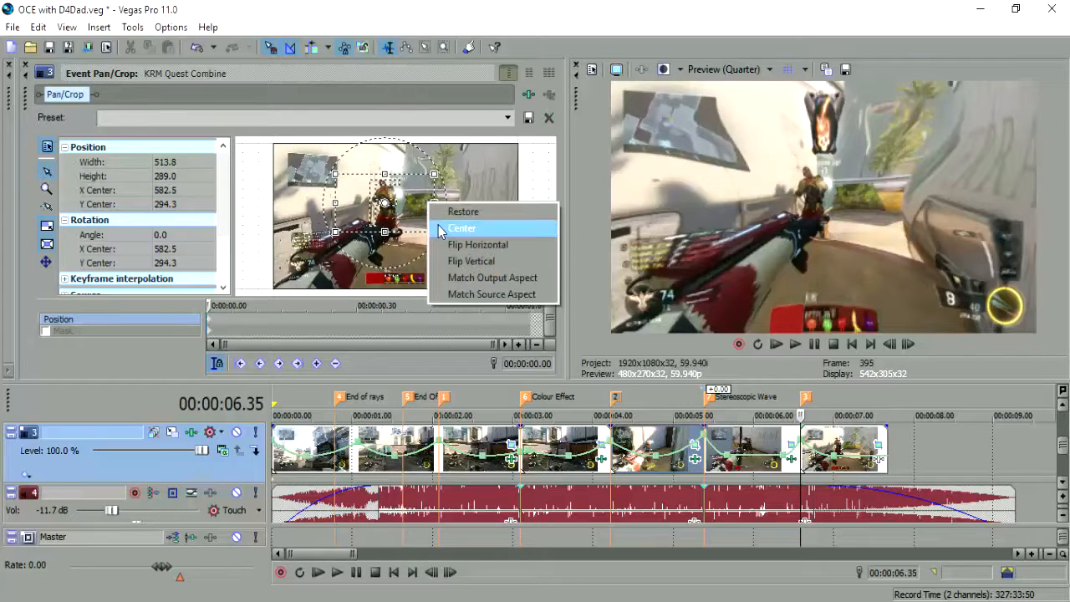
pyautogui.click(447, 226)
pyautogui.rightClick(400, 214)
pyautogui.click(423, 222)
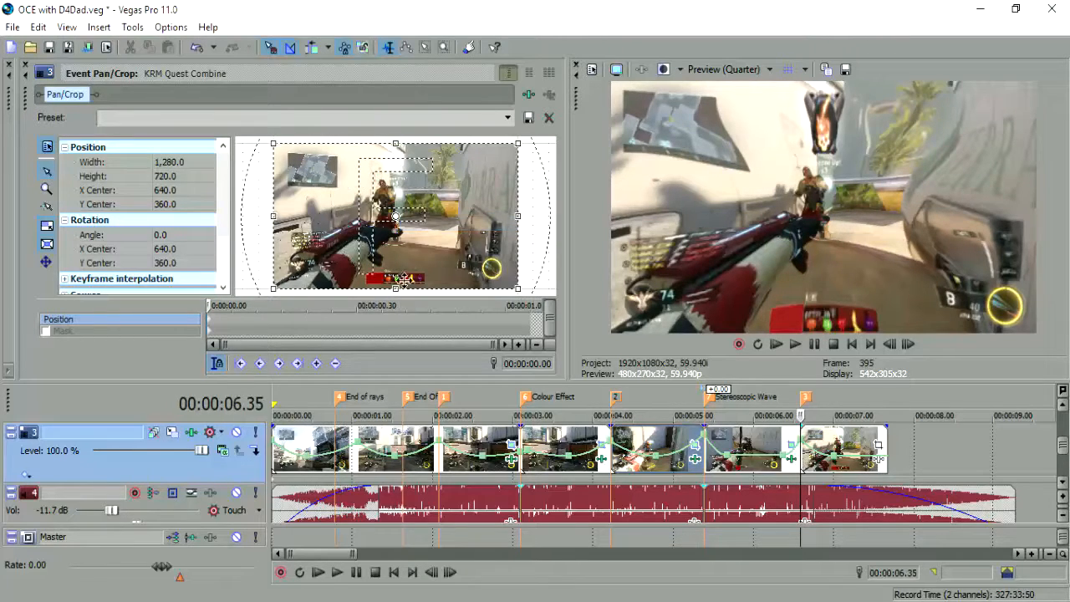
pyautogui.moveTo(396, 285); pyautogui.dragTo(401, 251)
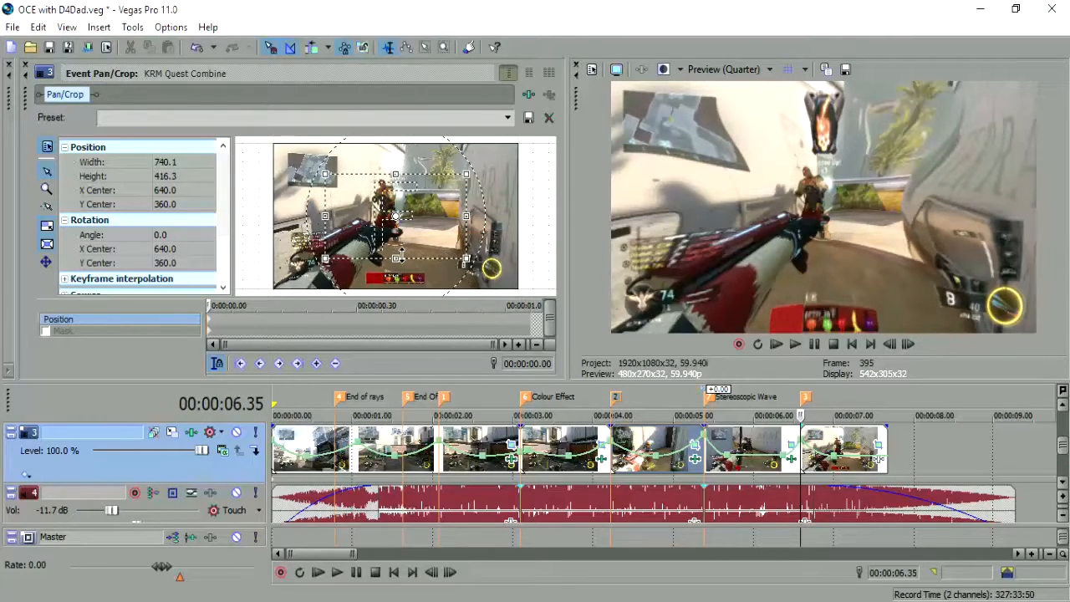
pyautogui.click(907, 344)
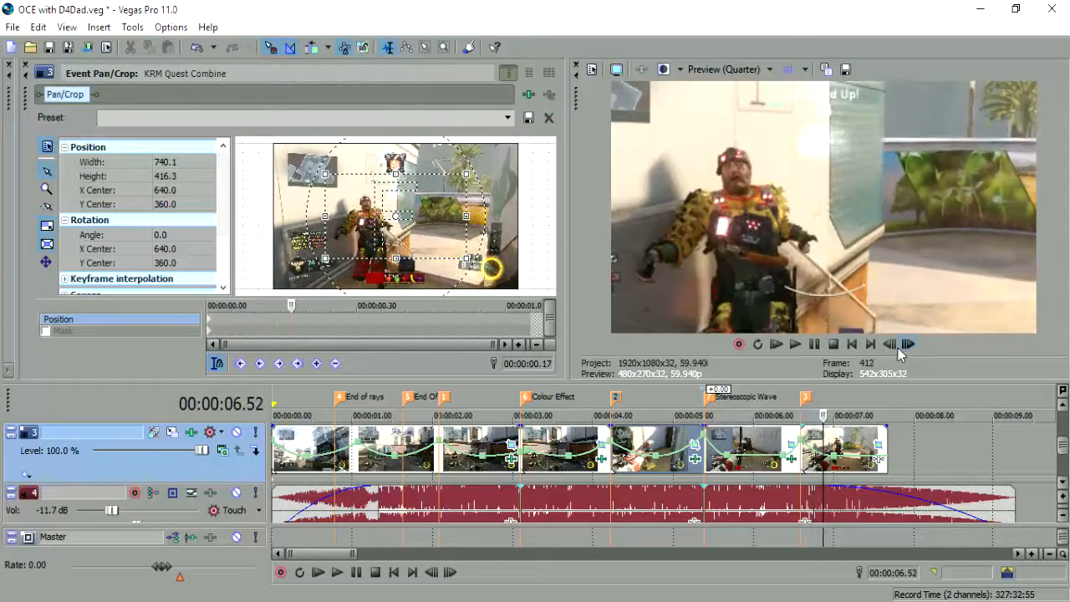
# Add a Pan/Crop keyframe at 00:00:01.05 on the last clip with the crop enlarged to 1,119.5 by 629.7
pyautogui.moveTo(507, 321); pyautogui.dragTo(533, 322)
pyautogui.moveTo(394, 259); pyautogui.dragTo(408, 284)
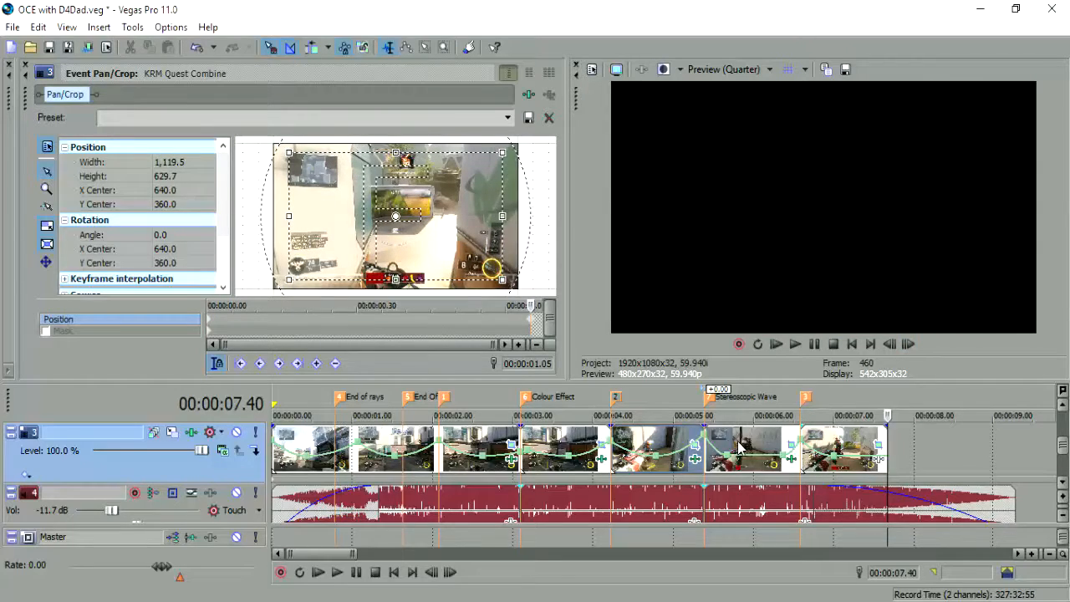
# Play and frame-step from the Stereoscopic Wave clip into the last clip to check the zoom-out across the cut
pyautogui.click(795, 343)
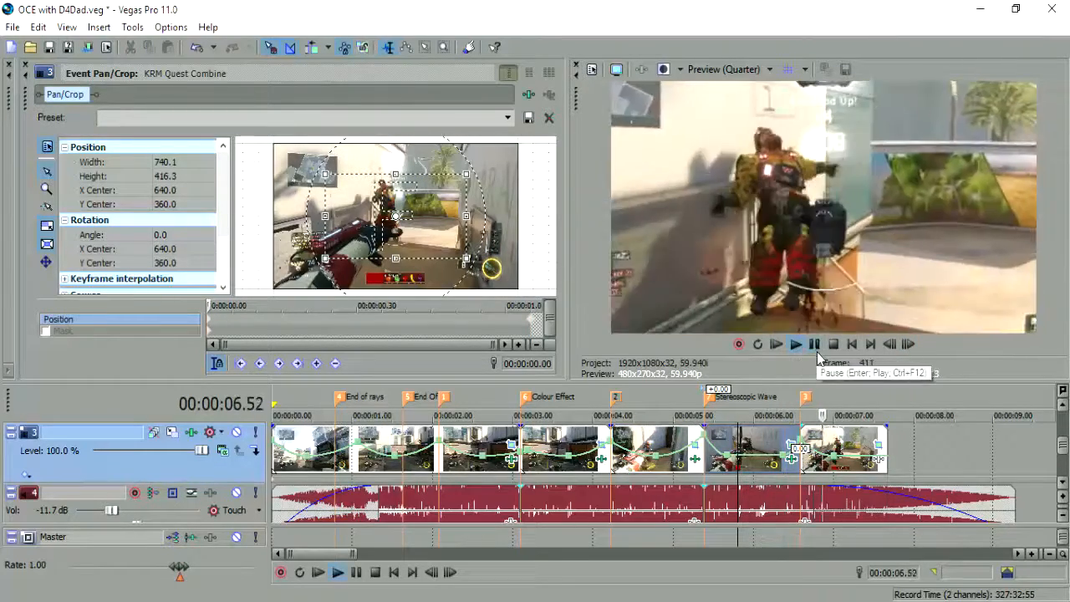
pyautogui.click(799, 347)
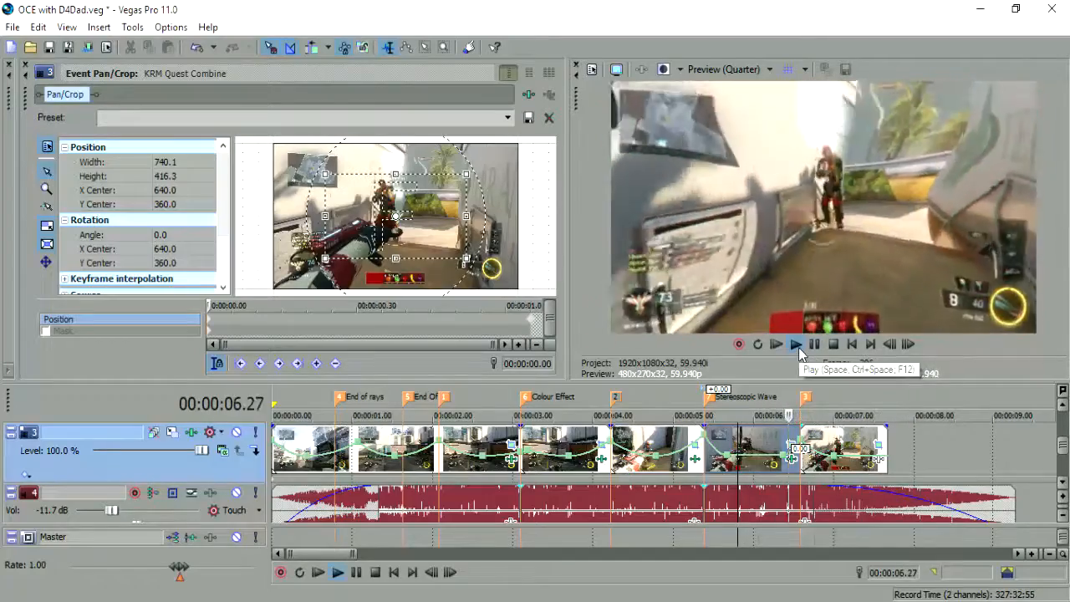
pyautogui.click(798, 347)
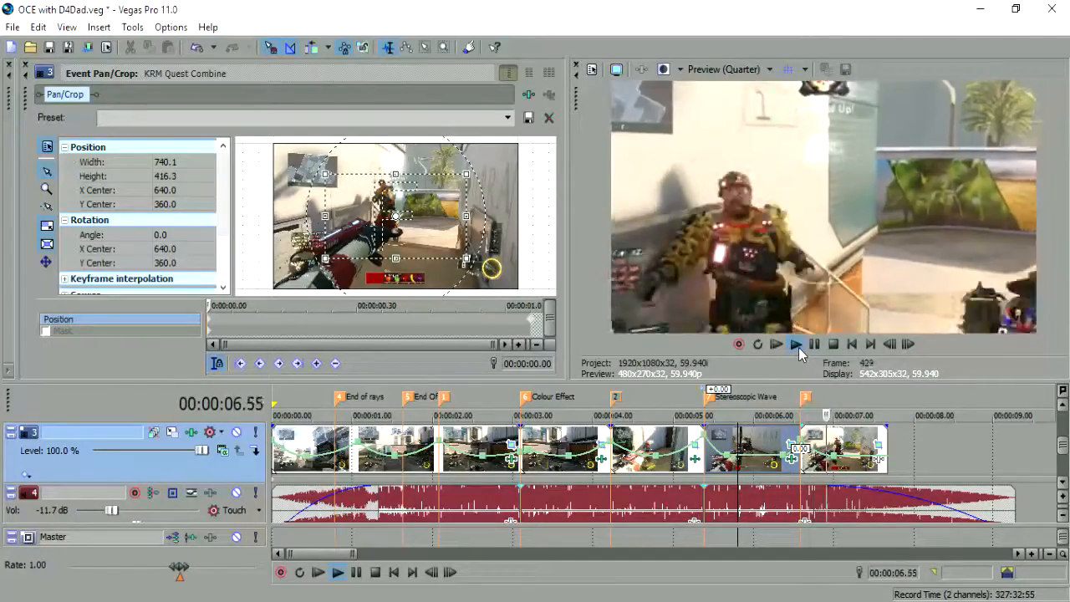
pyautogui.click(814, 347)
pyautogui.click(750, 445)
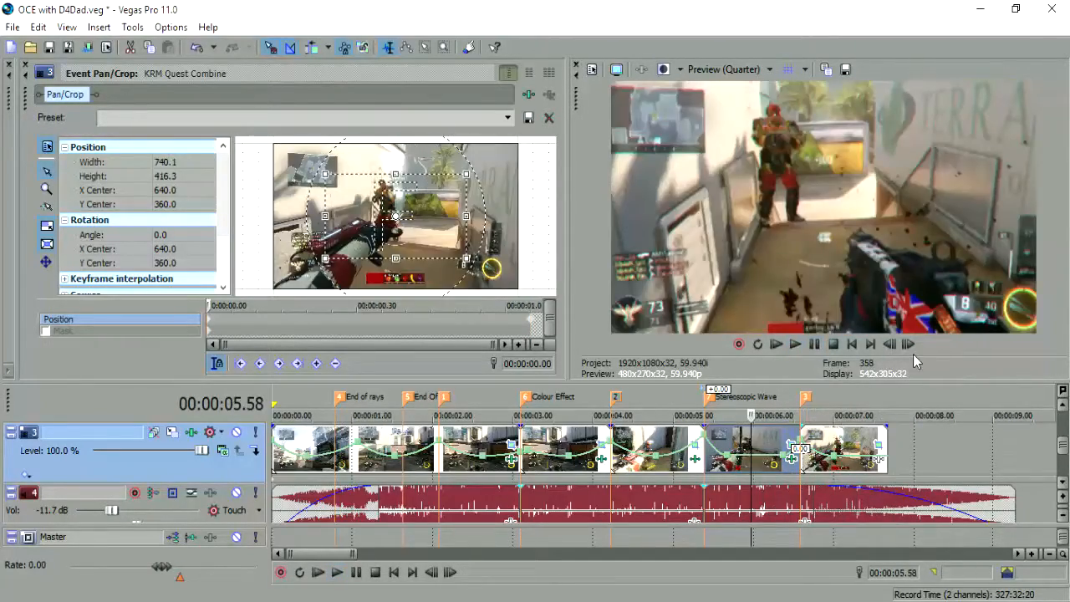
pyautogui.click(908, 345)
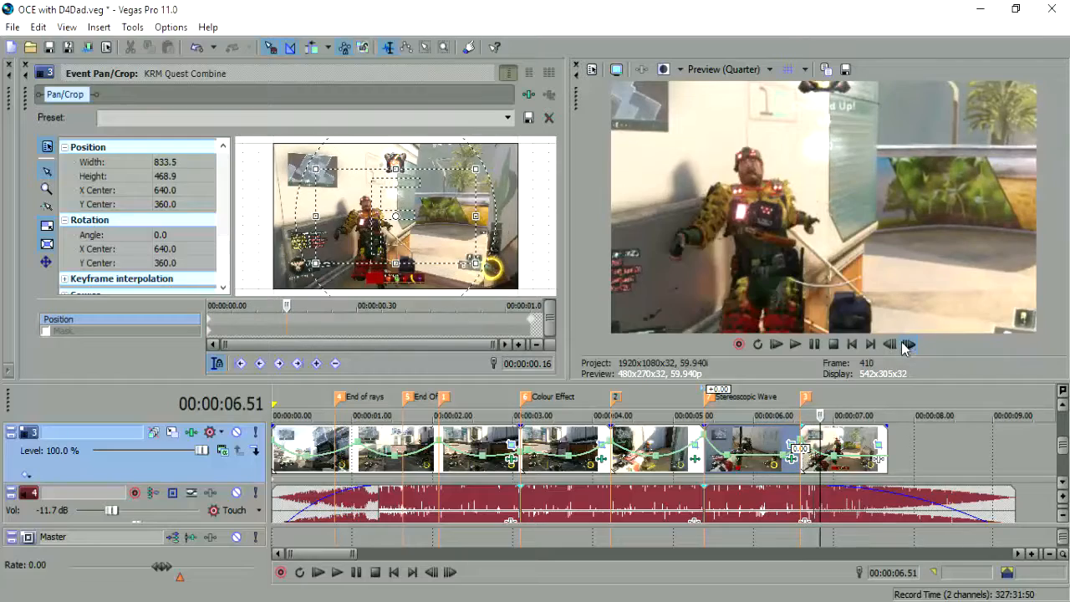
pyautogui.click(906, 344)
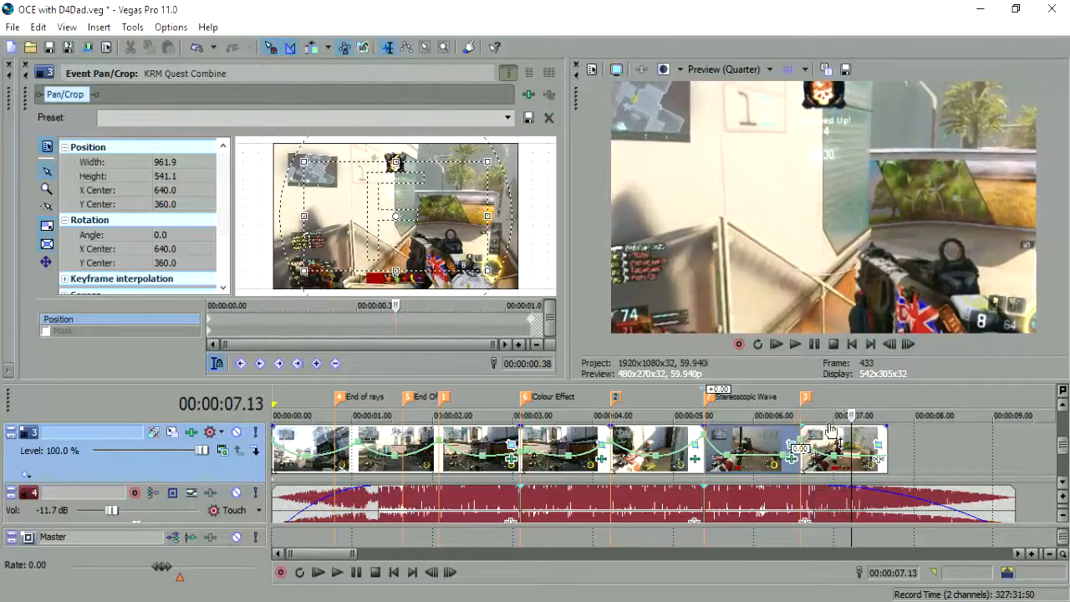
# Apply the default Brightness and Contrast effect to the last clip and set its brightness to 0.305
pyautogui.click(800, 449)
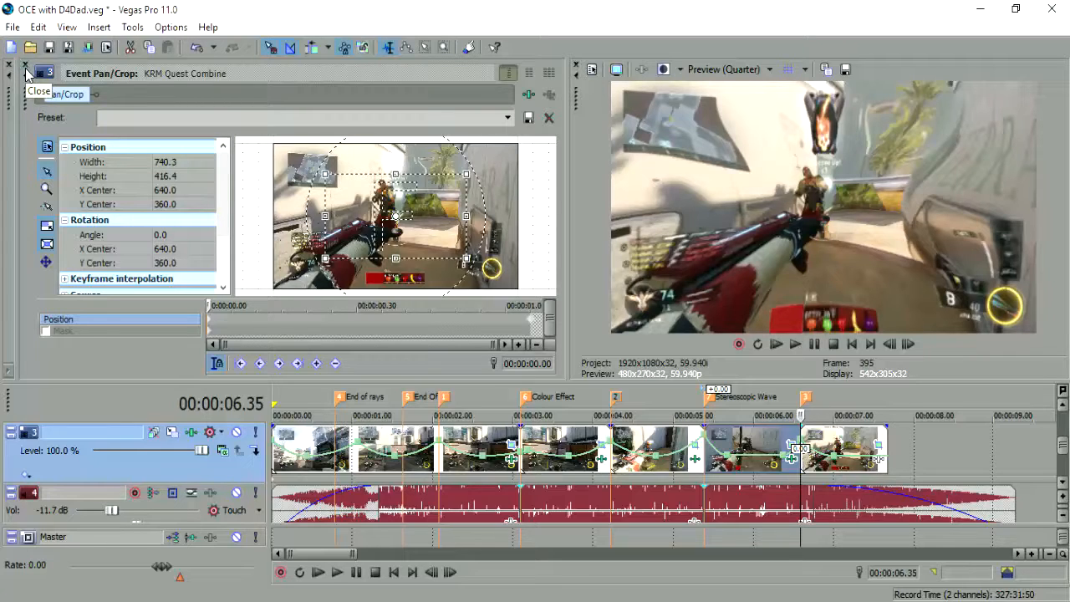
pyautogui.click(24, 65)
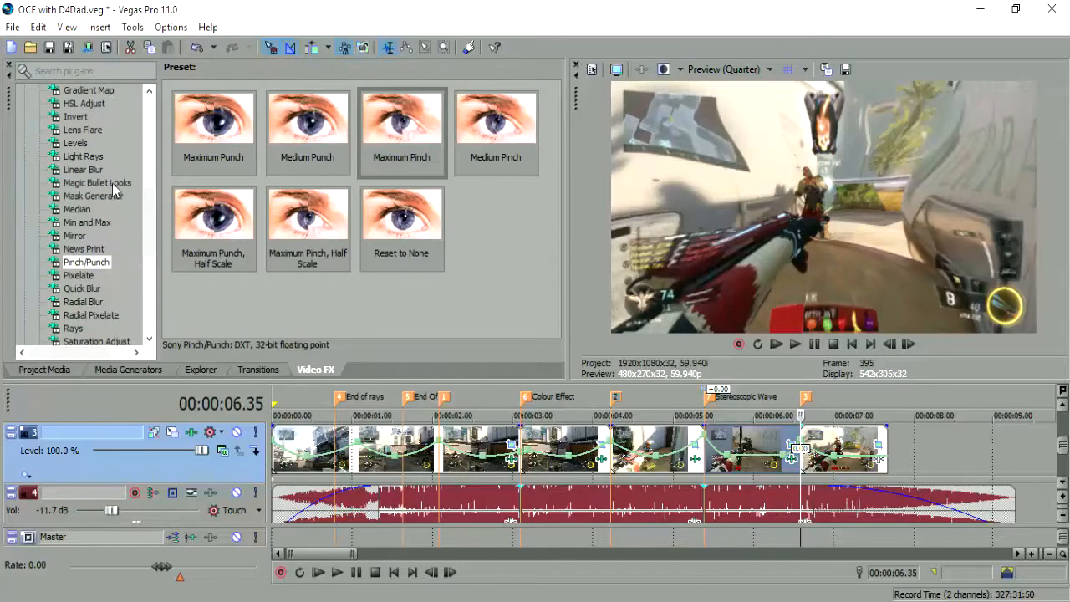
pyautogui.moveTo(146, 236); pyautogui.dragTo(148, 148)
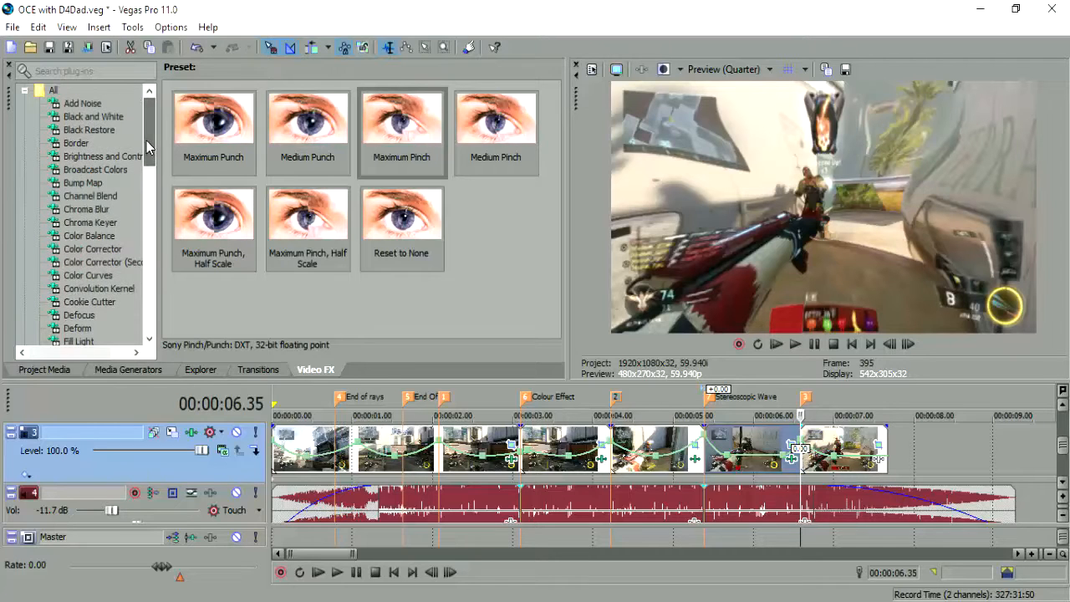
pyautogui.click(99, 158)
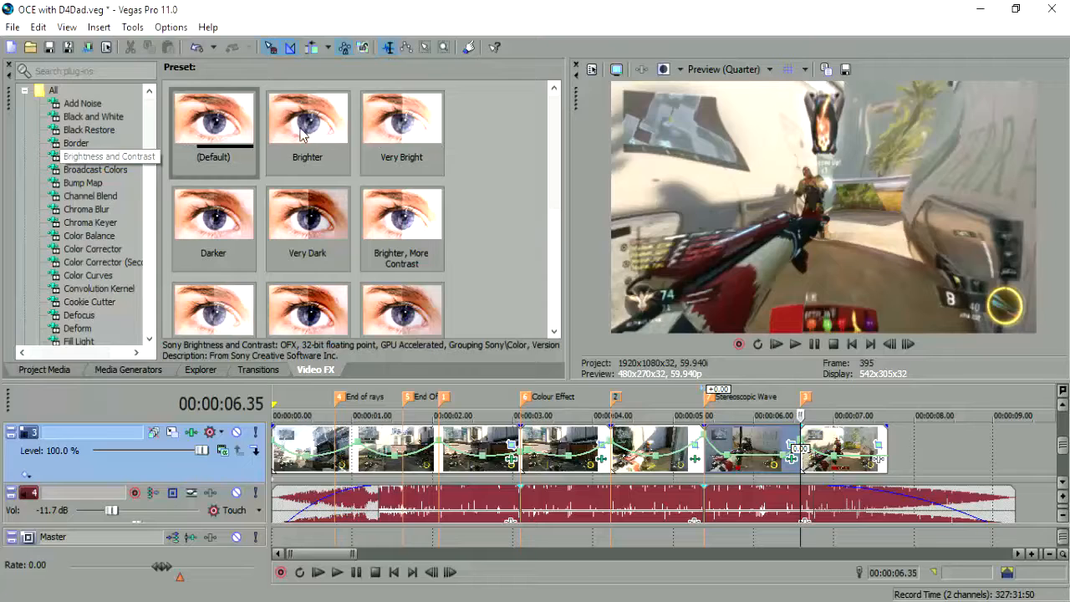
pyautogui.moveTo(214, 126); pyautogui.dragTo(849, 445)
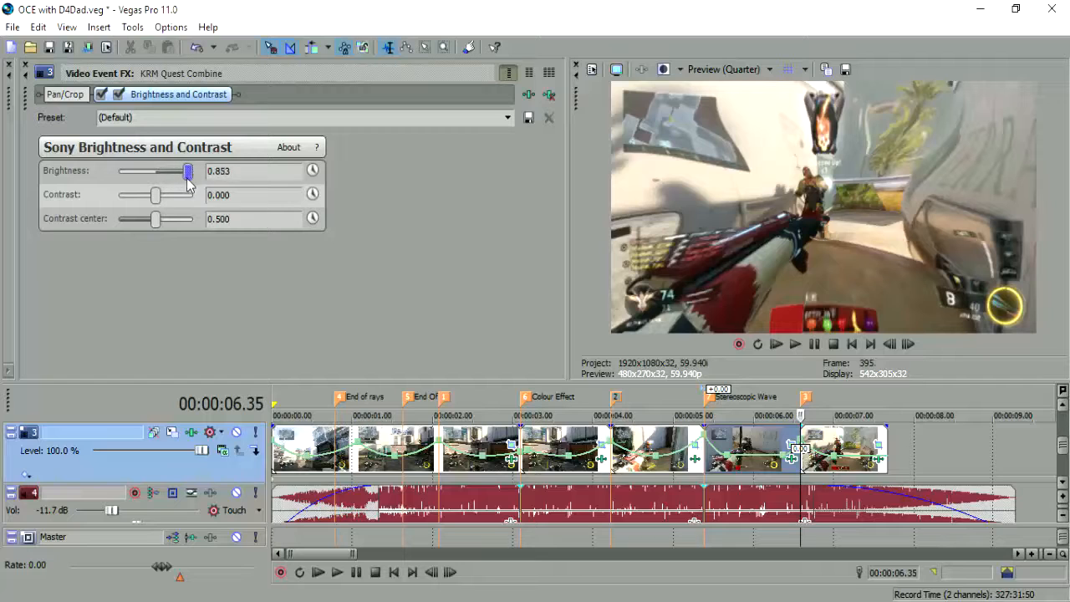
pyautogui.click(915, 346)
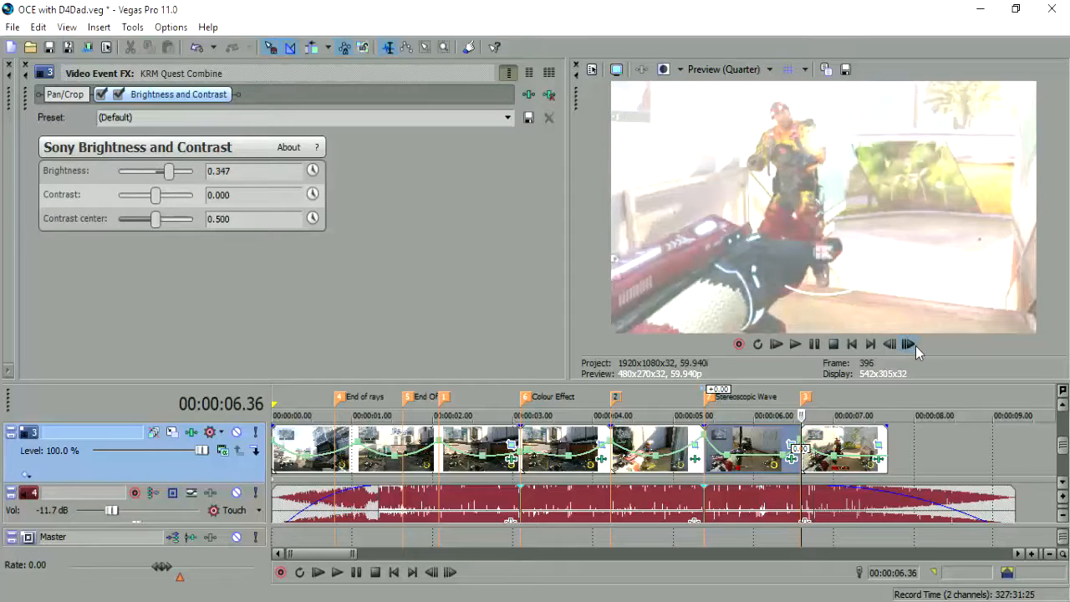
pyautogui.moveTo(168, 180)
pyautogui.mouseDown()
pyautogui.moveTo(186, 191)
pyautogui.moveTo(180, 172)
pyautogui.moveTo(158, 172)
pyautogui.moveTo(167, 171)
pyautogui.mouseUp()
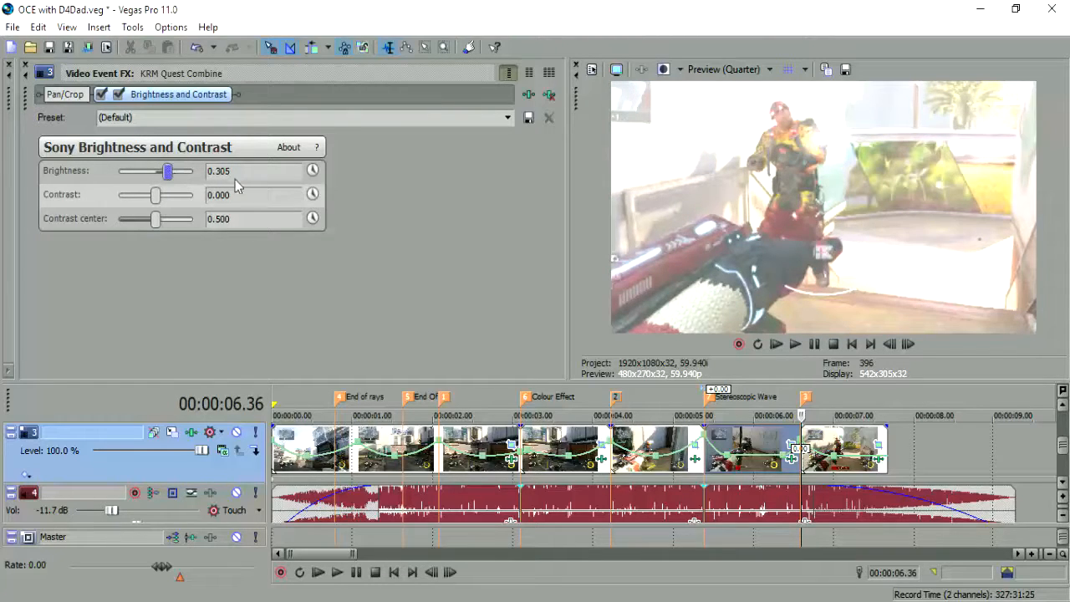
# Animate the last clip's brightness with a keyframe at 00:00:01.05 lowered to near zero
pyautogui.click(312, 172)
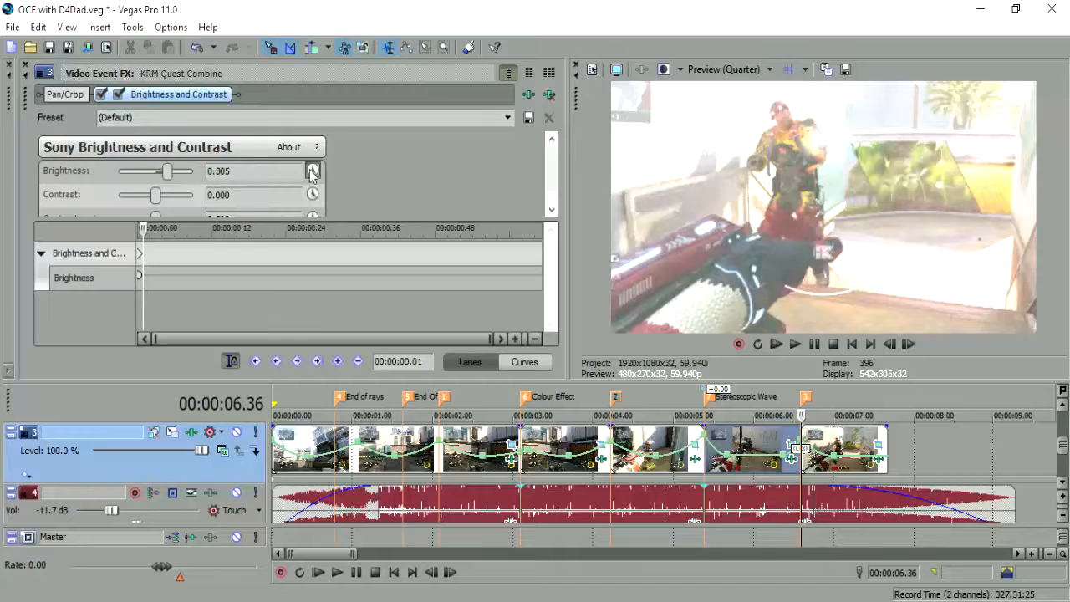
pyautogui.moveTo(263, 257); pyautogui.dragTo(546, 252)
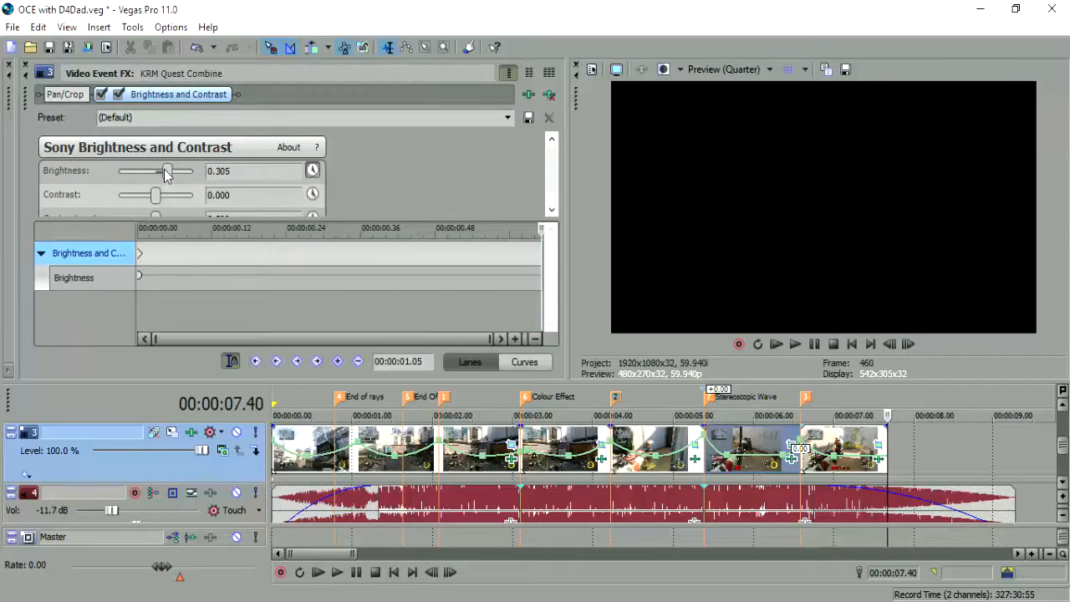
pyautogui.moveTo(167, 173); pyautogui.dragTo(159, 173)
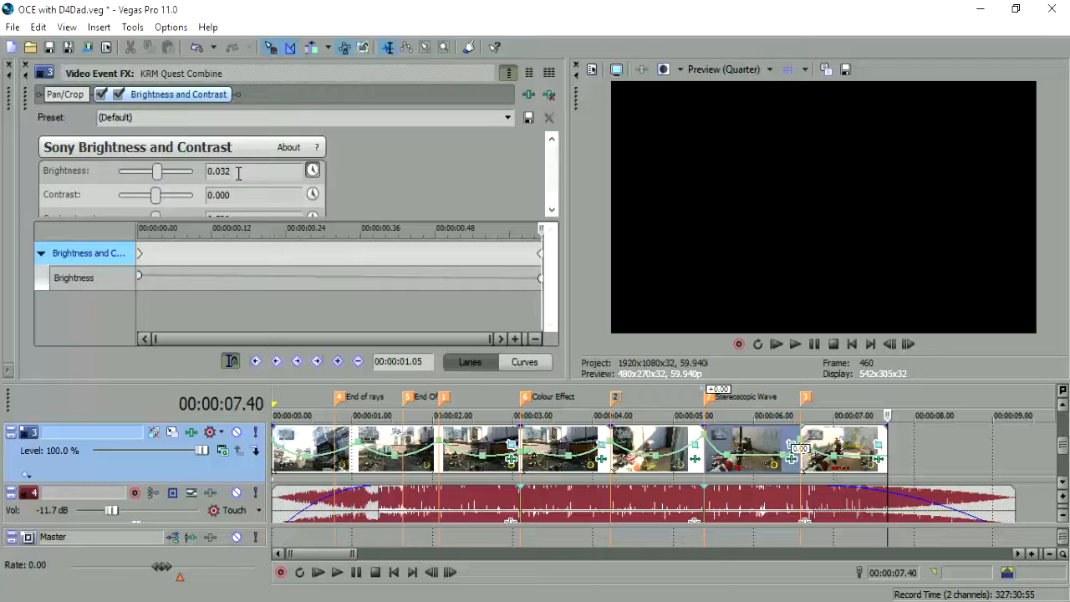
# Play and frame-step through the cut into the last clip to check the brightness fade, then close the effect settings
pyautogui.click(139, 253)
pyautogui.click(908, 343)
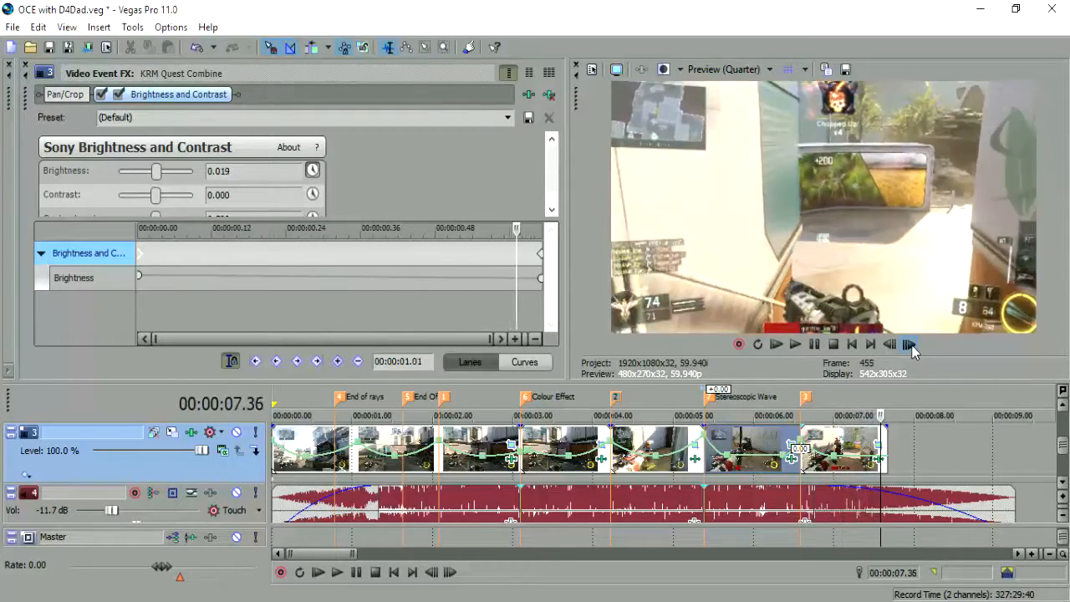
pyautogui.click(706, 451)
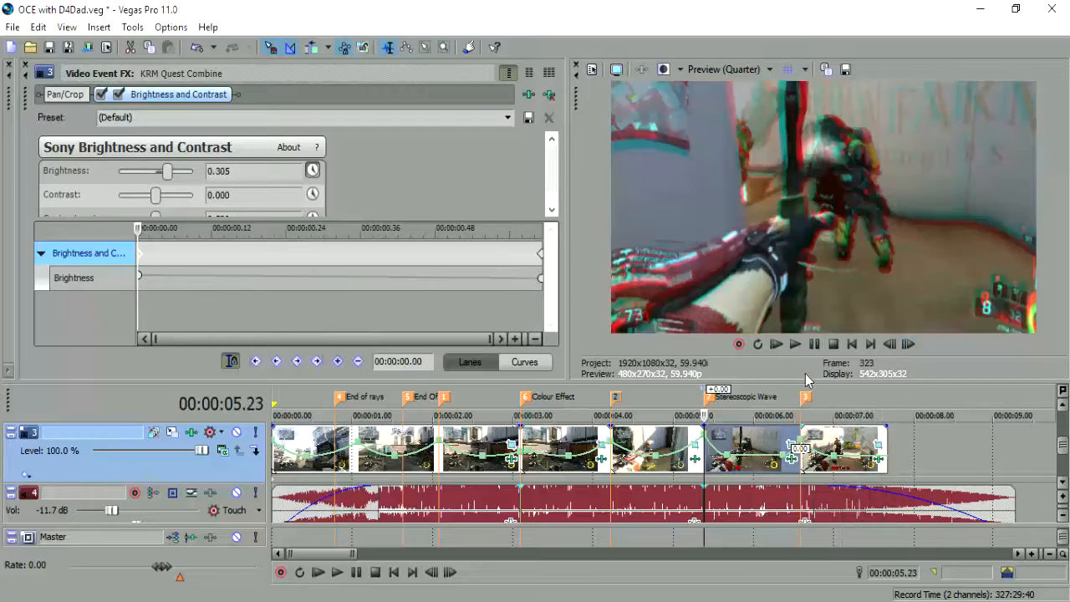
pyautogui.click(797, 346)
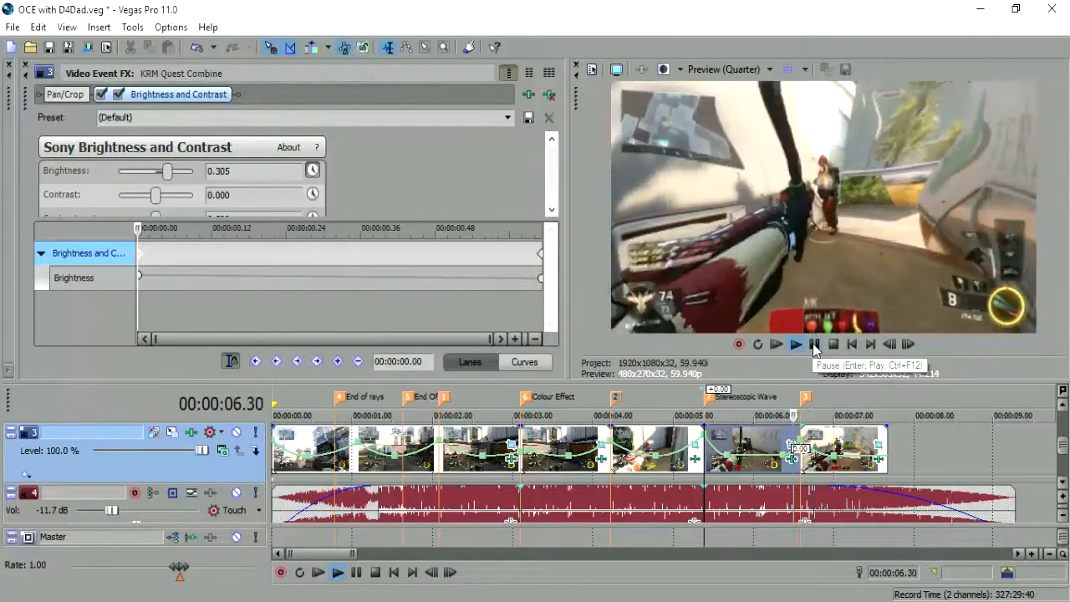
pyautogui.click(814, 344)
pyautogui.click(799, 462)
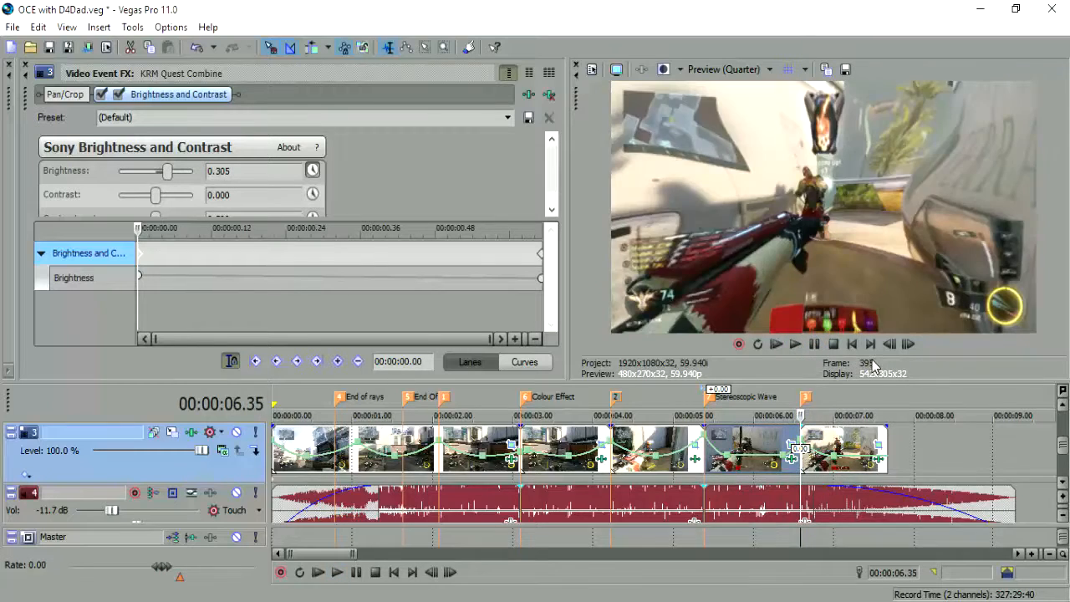
pyautogui.click(908, 344)
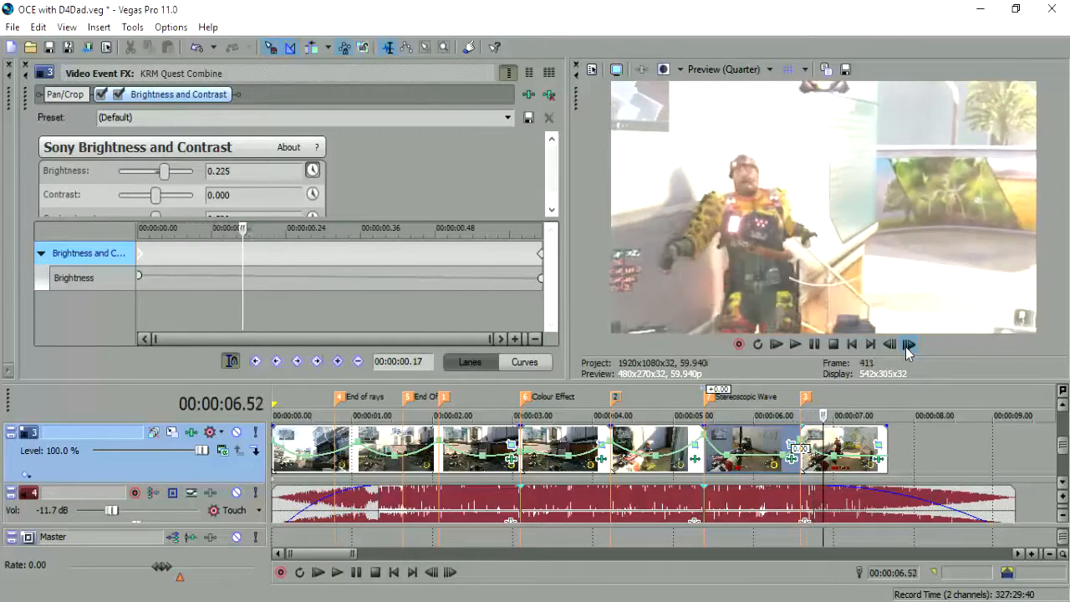
pyautogui.click(908, 344)
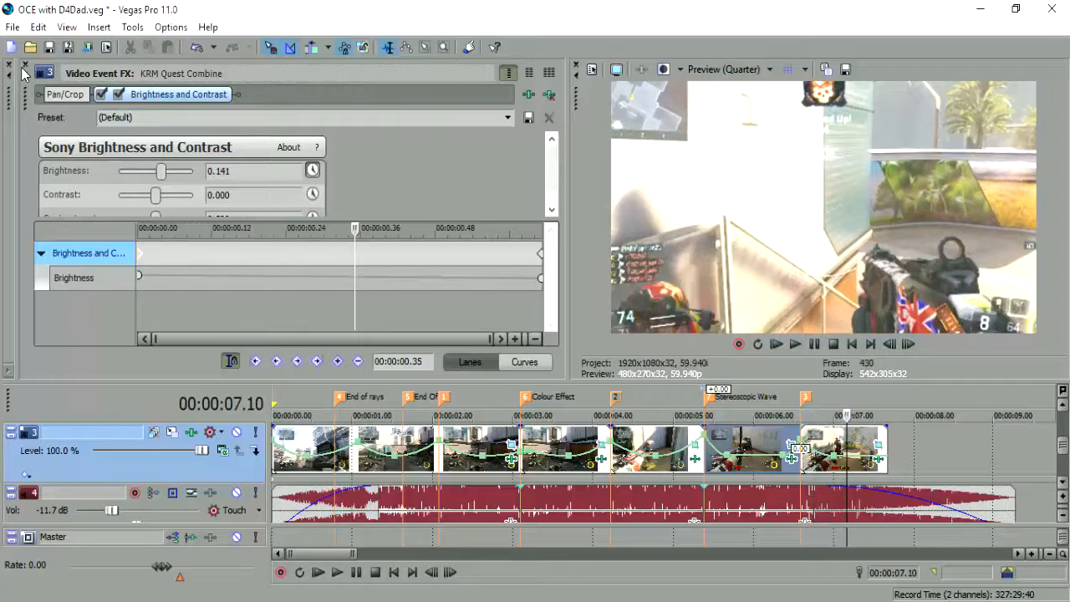
pyautogui.click(25, 66)
# Step frame by frame through the second half of the Stereoscopic Wave clip to examine where its wave effect ends
pyautogui.click(753, 441)
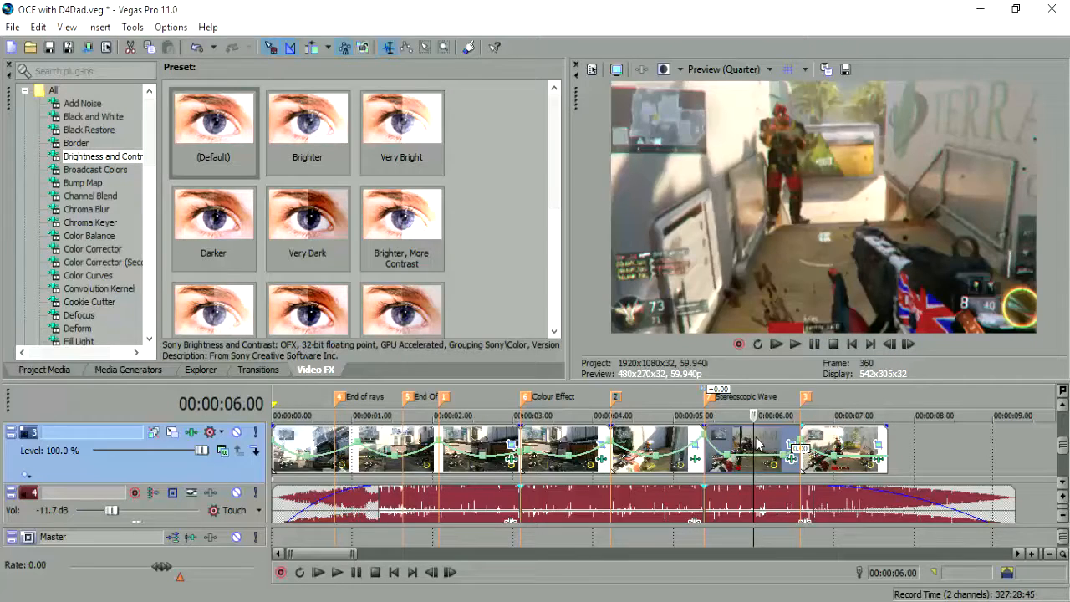
pyautogui.click(907, 344)
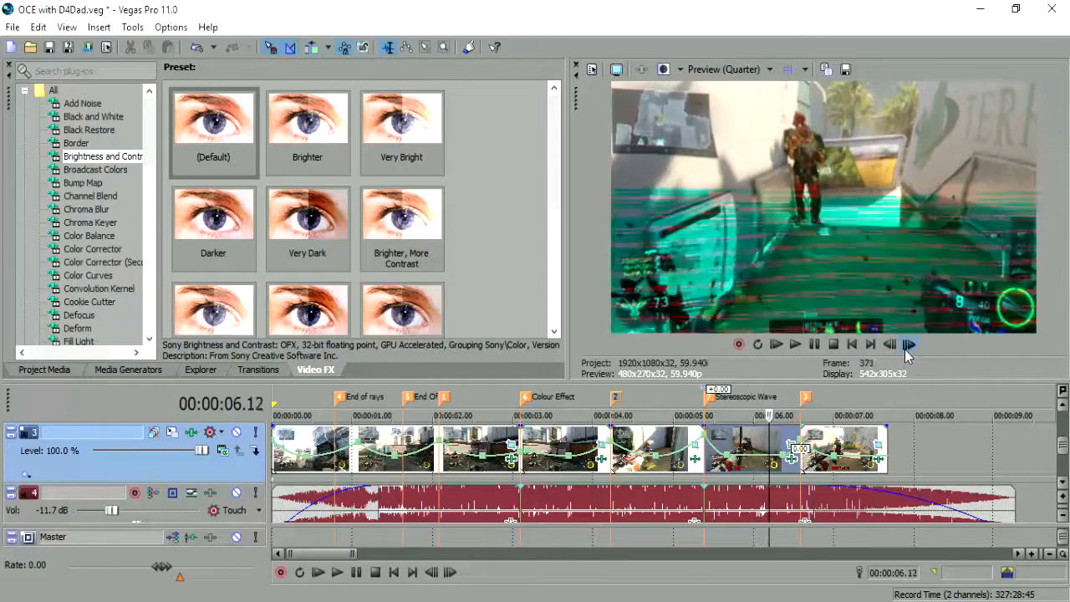
pyautogui.click(908, 344)
pyautogui.click(889, 343)
pyautogui.click(908, 345)
pyautogui.click(889, 344)
pyautogui.click(889, 344)
# Apply the default Gaussian Blur effect to the Stereoscopic Wave clip with the playhead at 00:00:05.58
pyautogui.click(758, 447)
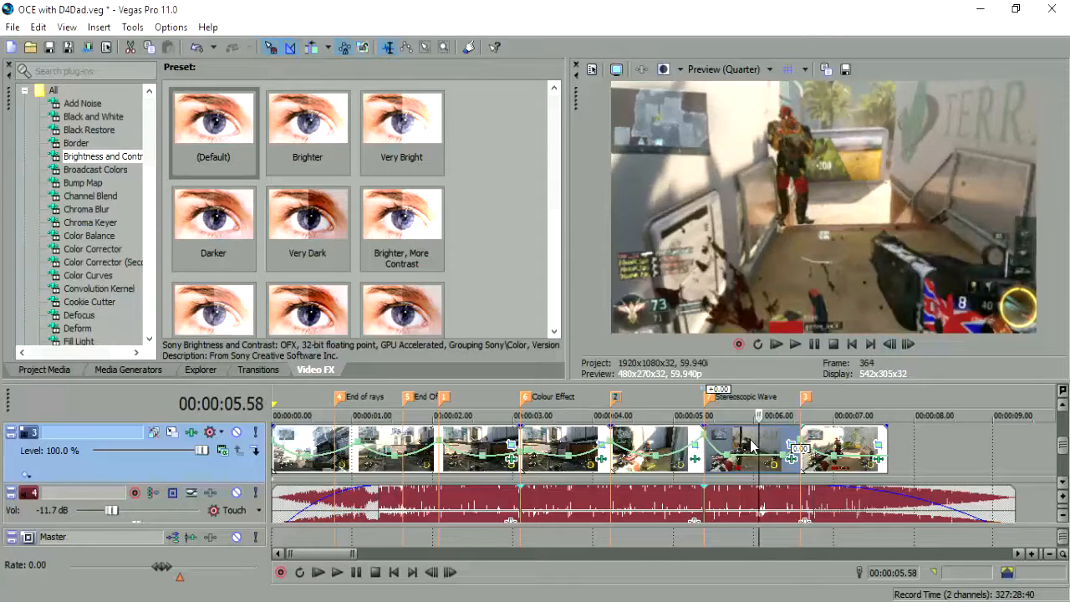
pyautogui.click(750, 437)
pyautogui.scroll(-3, 148, 163)
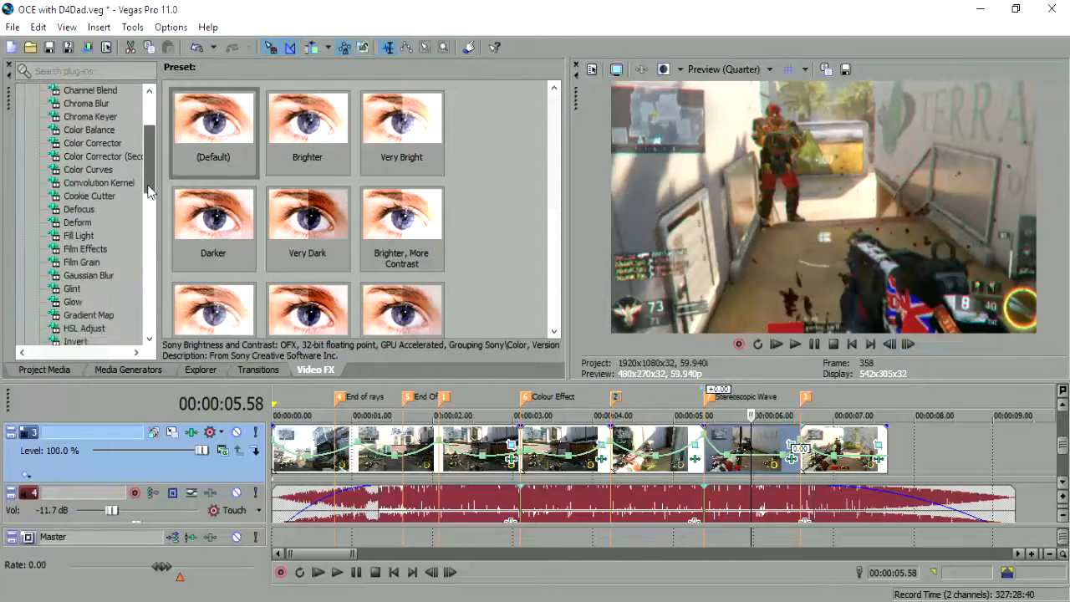
pyautogui.click(98, 261)
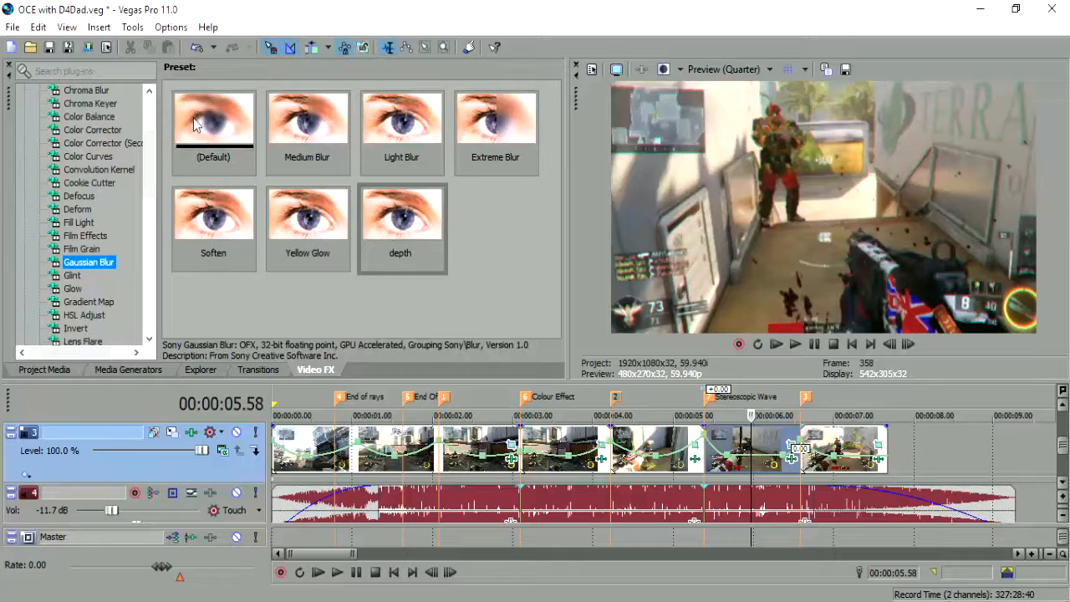
pyautogui.moveTo(209, 125); pyautogui.dragTo(767, 450)
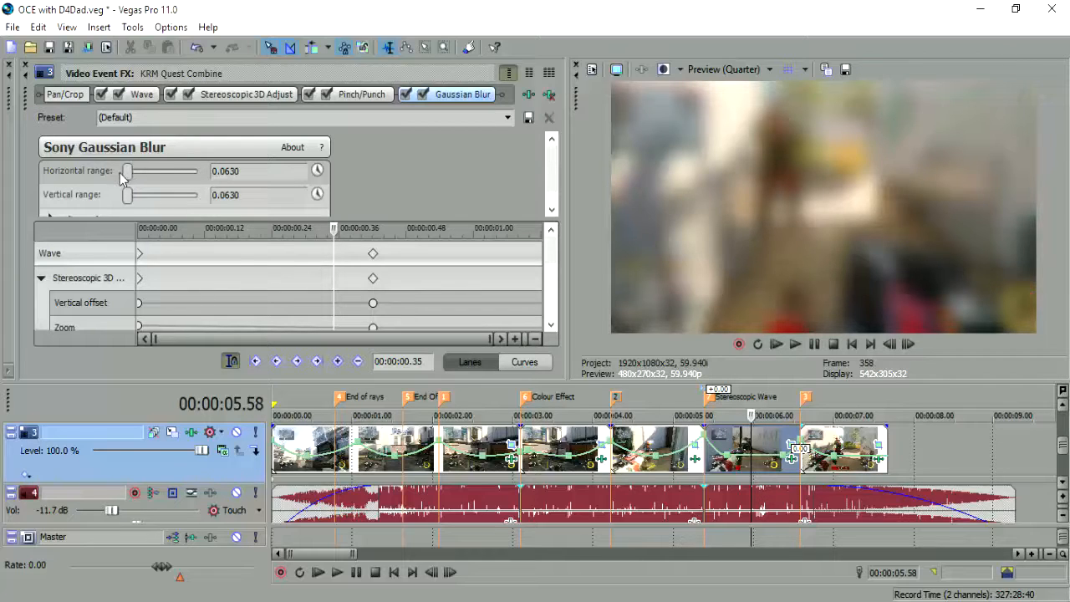
# Keyframe the Gaussian Blur's horizontal and vertical ranges from 0.0000 at 00:00:00.35 to 0.0070 at the clip's end, 00:00:01.12
pyautogui.moveTo(152, 179); pyautogui.dragTo(101, 196)
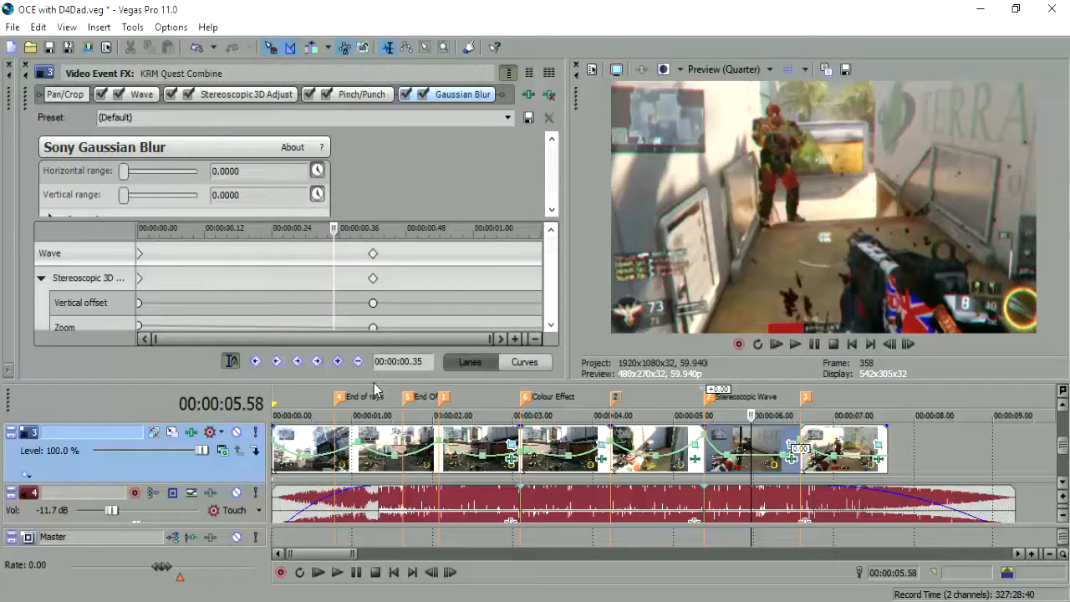
pyautogui.moveTo(553, 255); pyautogui.dragTo(543, 339)
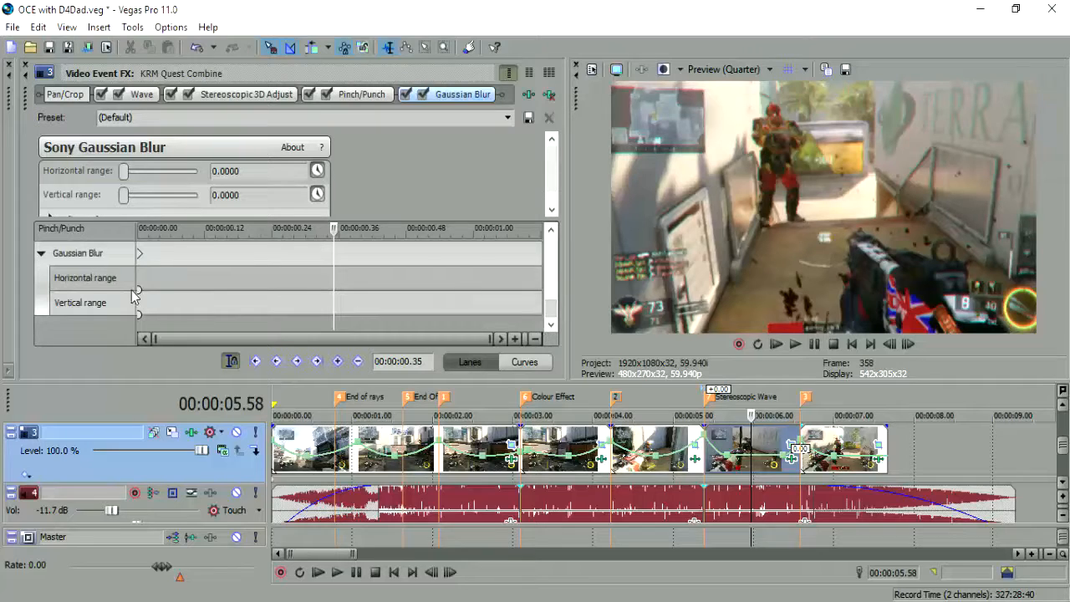
pyautogui.moveTo(140, 254); pyautogui.dragTo(535, 266)
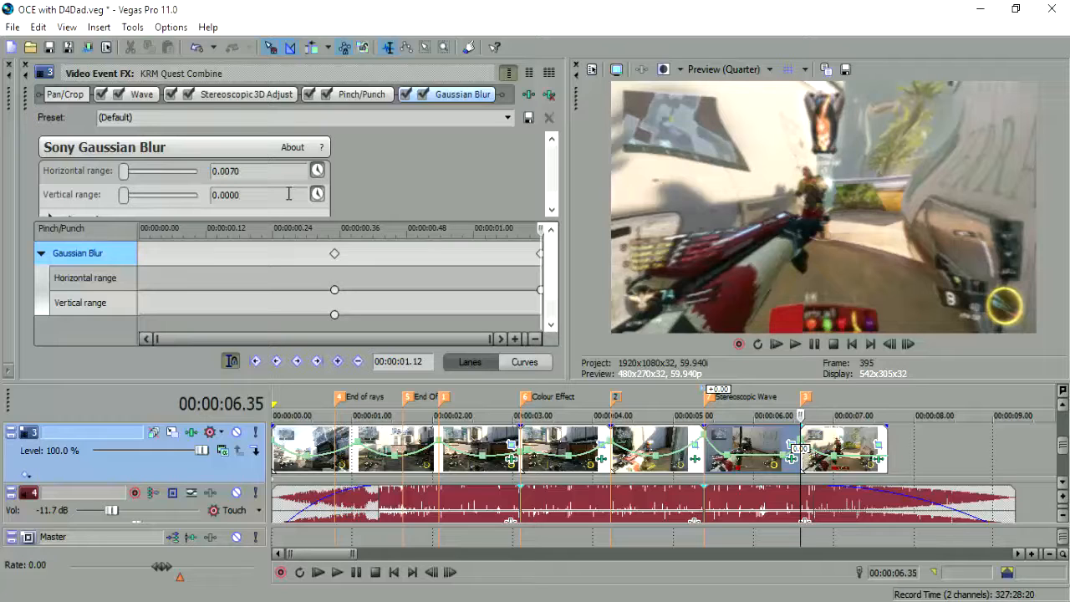
pyautogui.press('Return')
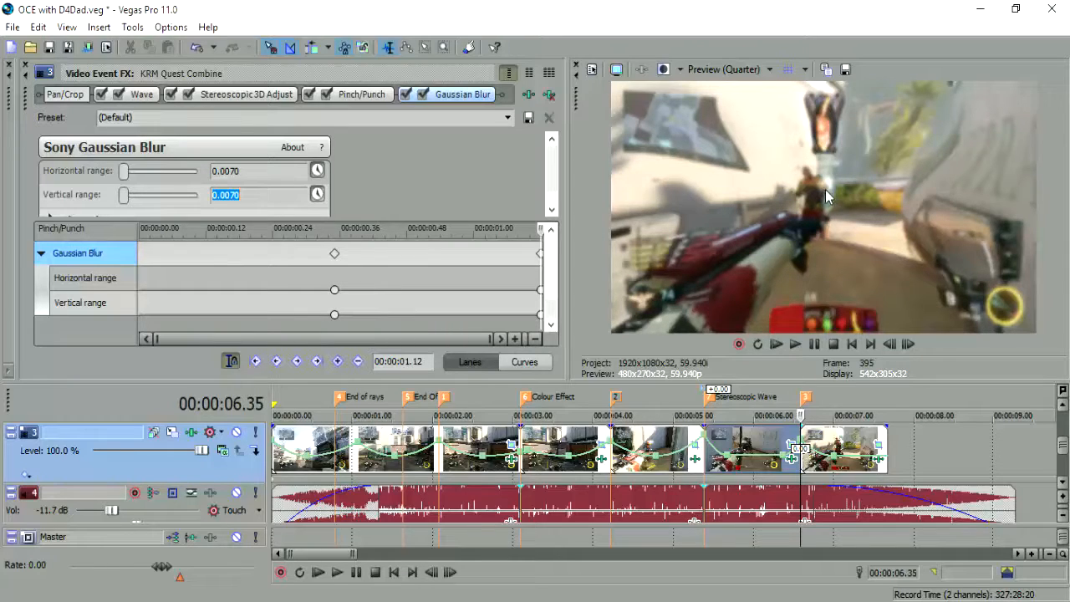
# Step backward and forward through the end of the Stereoscopic Wave clip to check the blur build-up
pyautogui.click(889, 344)
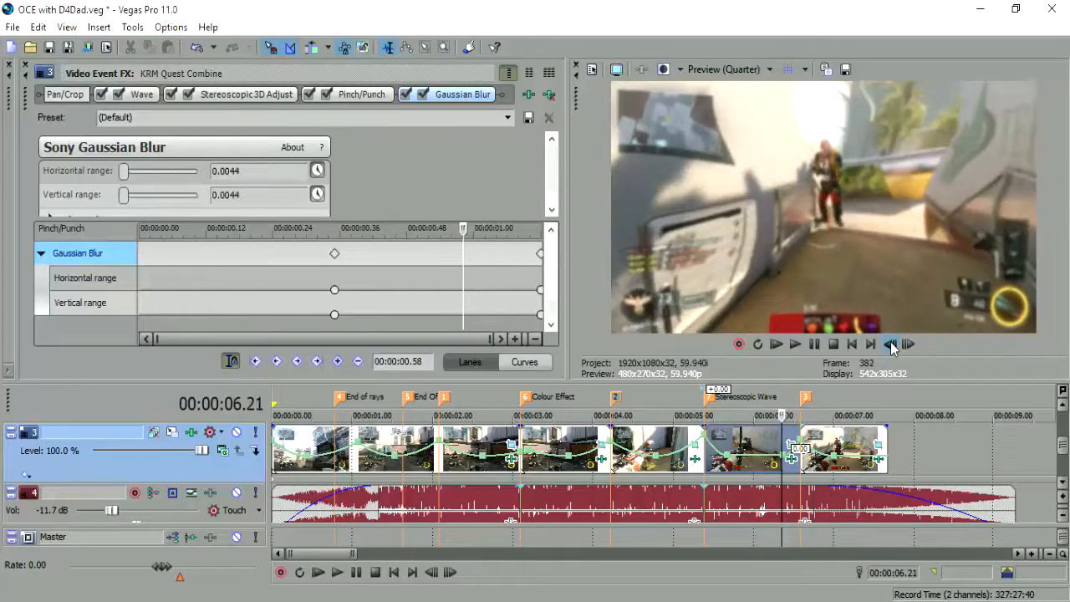
pyautogui.click(909, 345)
pyautogui.click(912, 344)
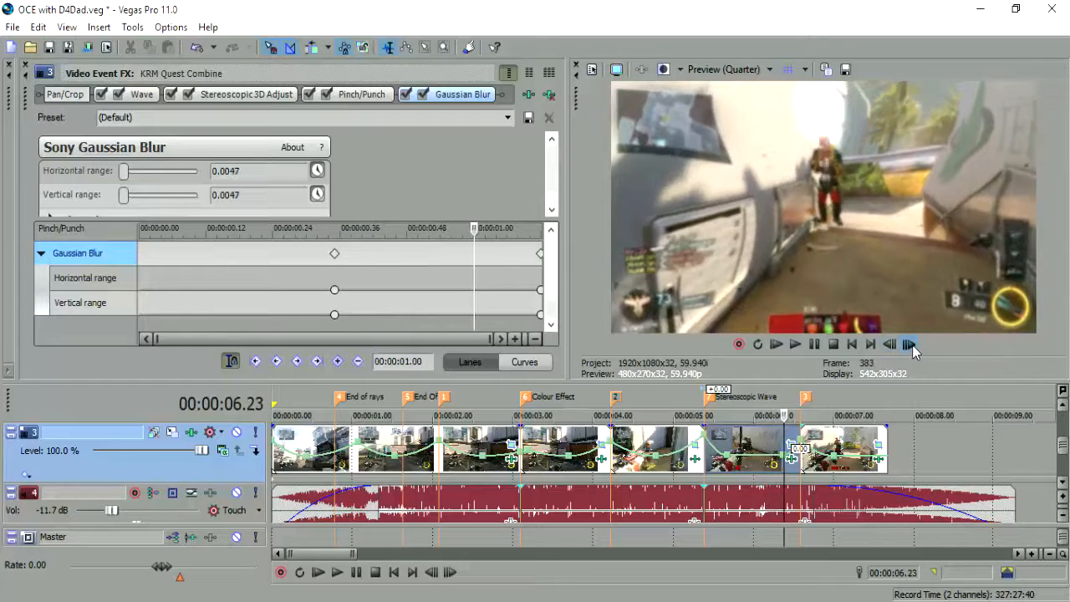
# Step frame by frame across the cut from the Stereoscopic Wave clip into the last clip to check the blur and brightness flash
pyautogui.click(911, 344)
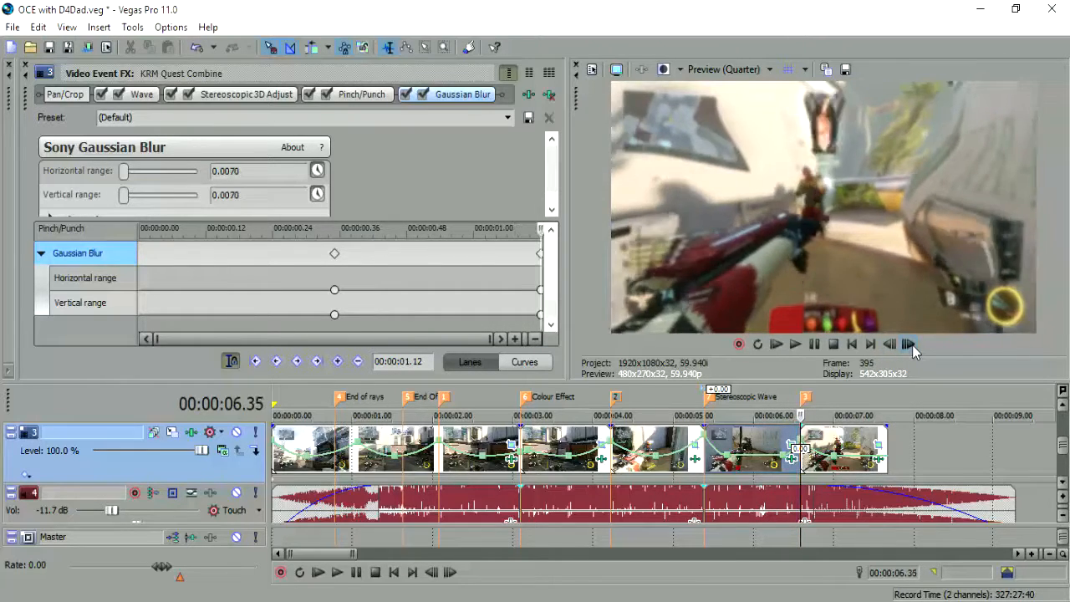
pyautogui.click(912, 344)
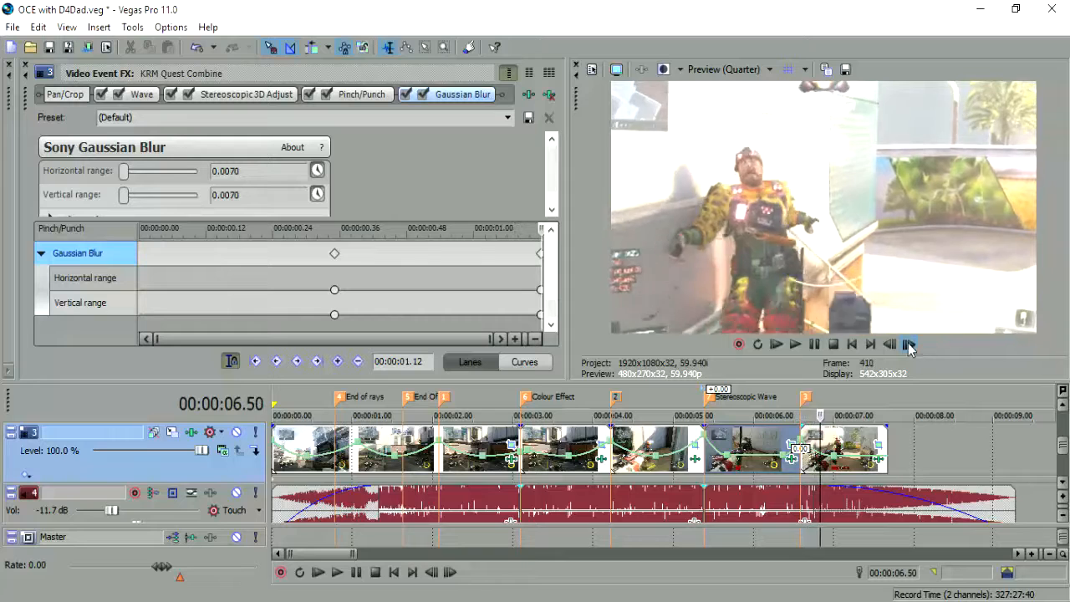
pyautogui.click(814, 448)
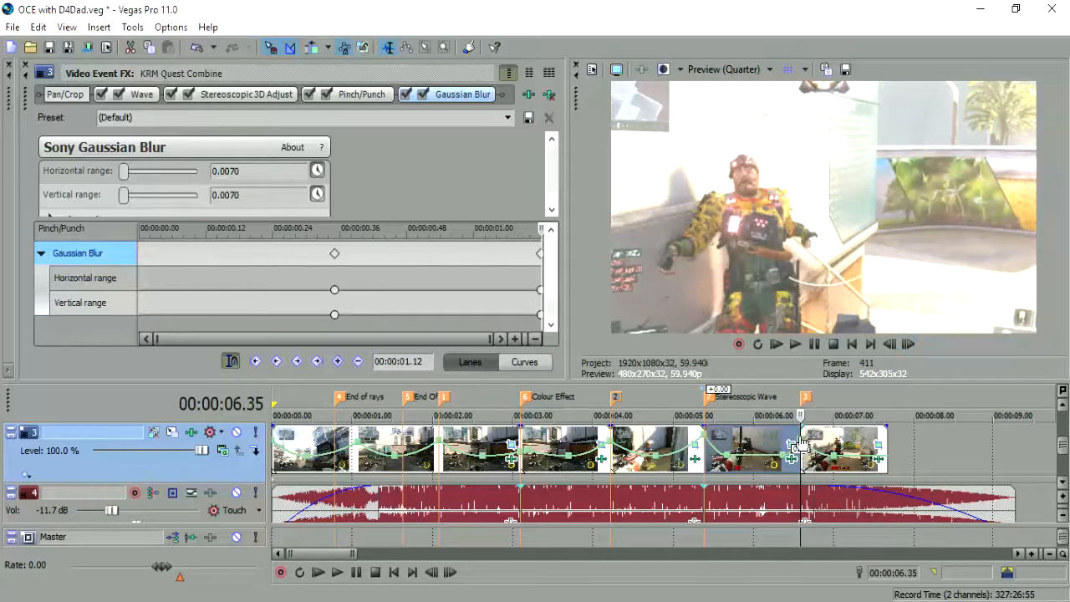
pyautogui.click(907, 344)
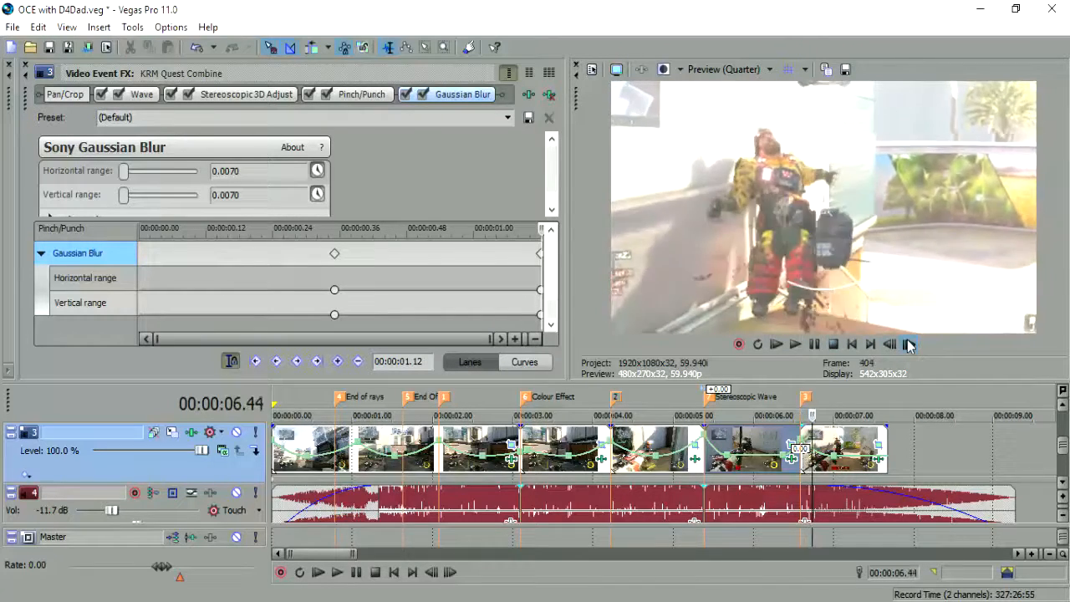
pyautogui.click(908, 344)
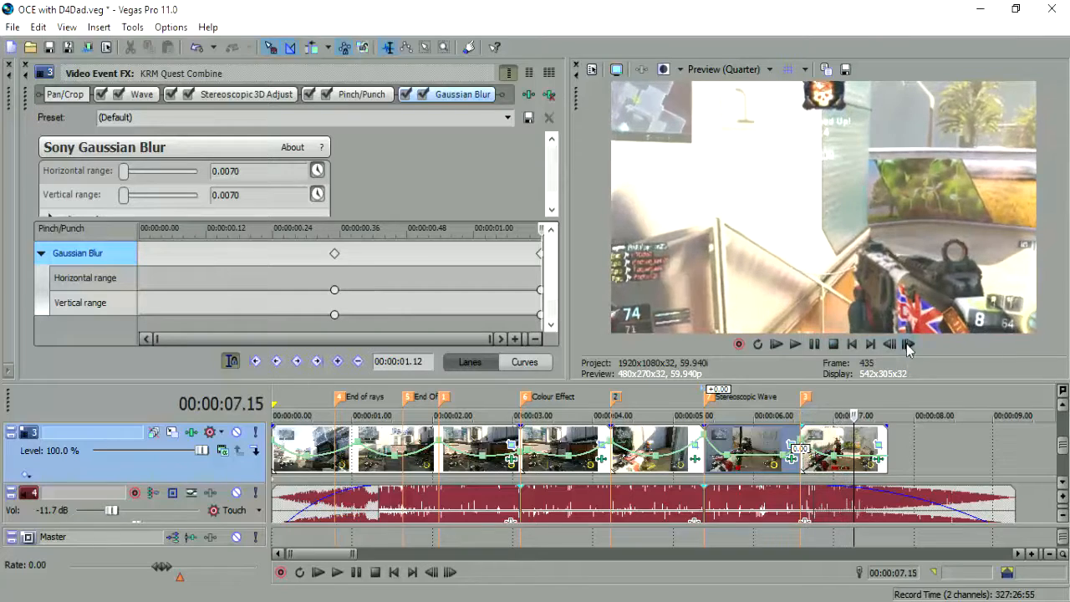
# Step frame by frame from the clip before Stereoscopic Wave to the end of the last clip to review both transitions
pyautogui.click(673, 443)
pyautogui.click(908, 344)
pyautogui.click(909, 344)
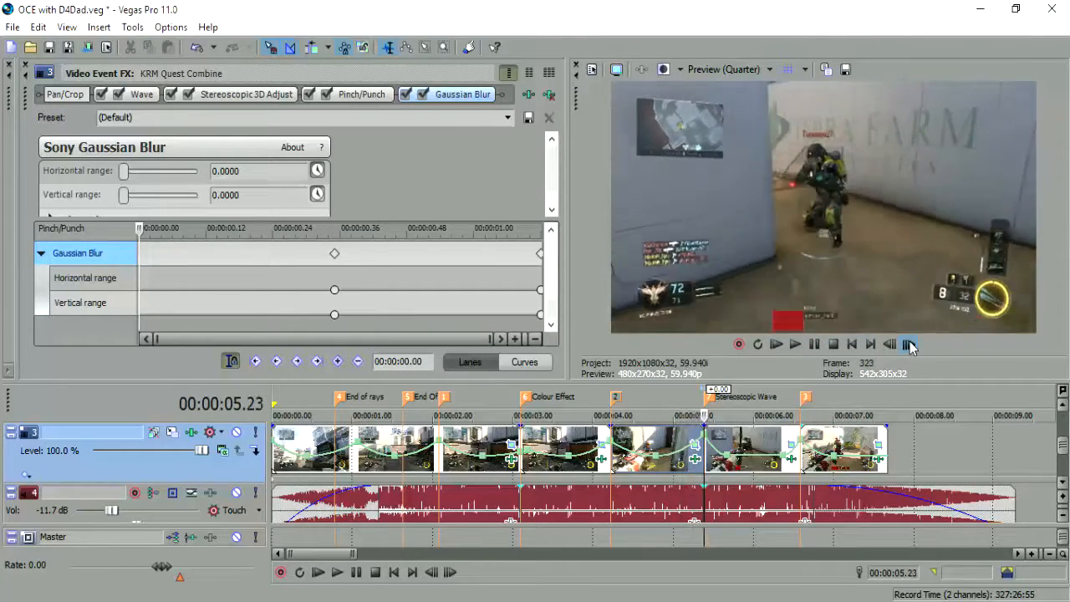
pyautogui.click(908, 344)
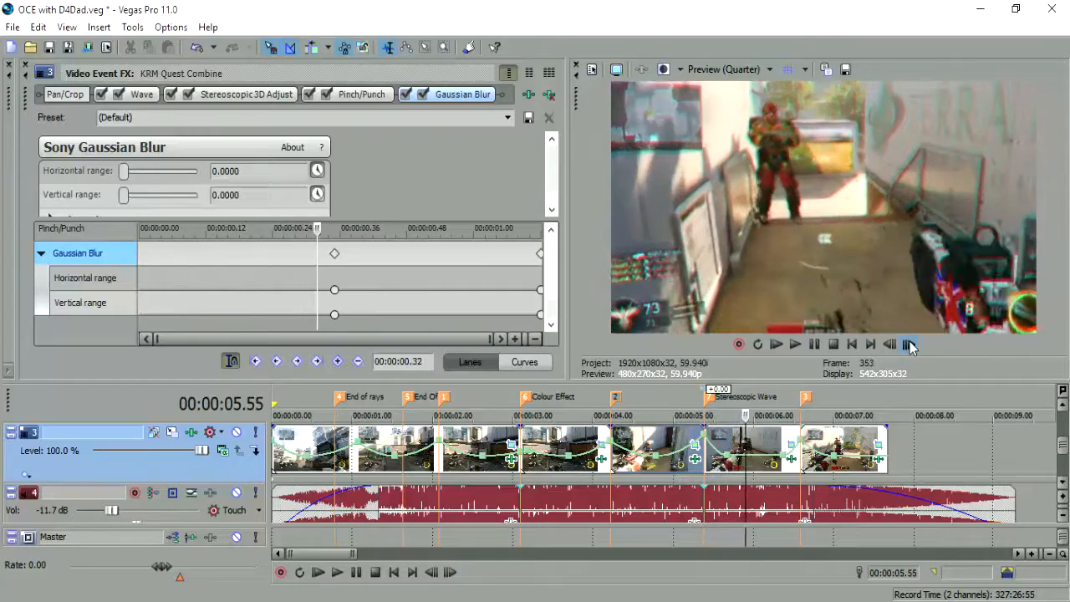
pyautogui.click(908, 344)
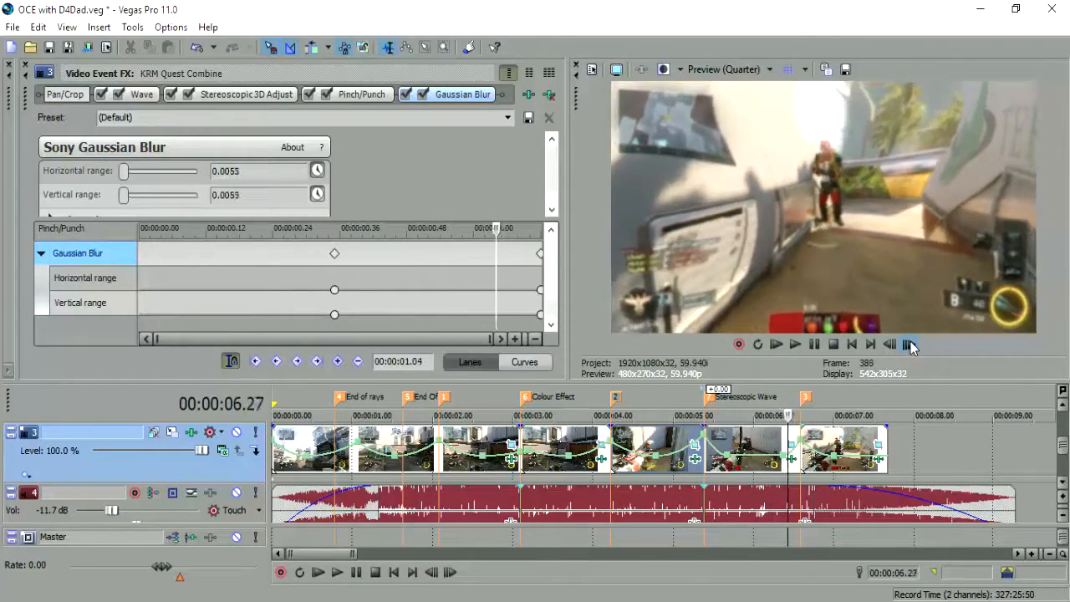
pyautogui.click(909, 344)
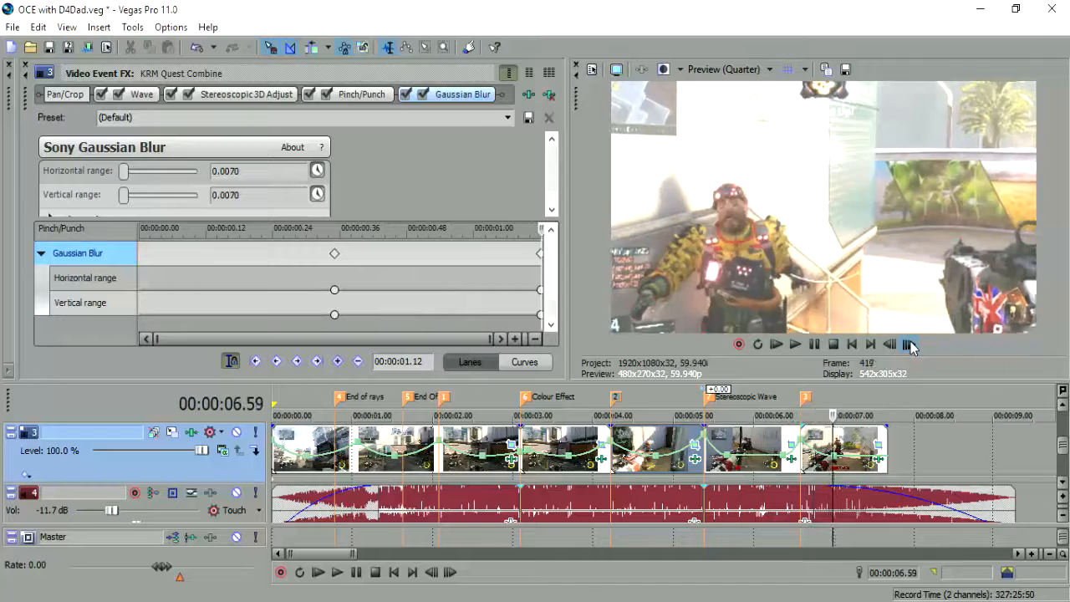
pyautogui.click(909, 345)
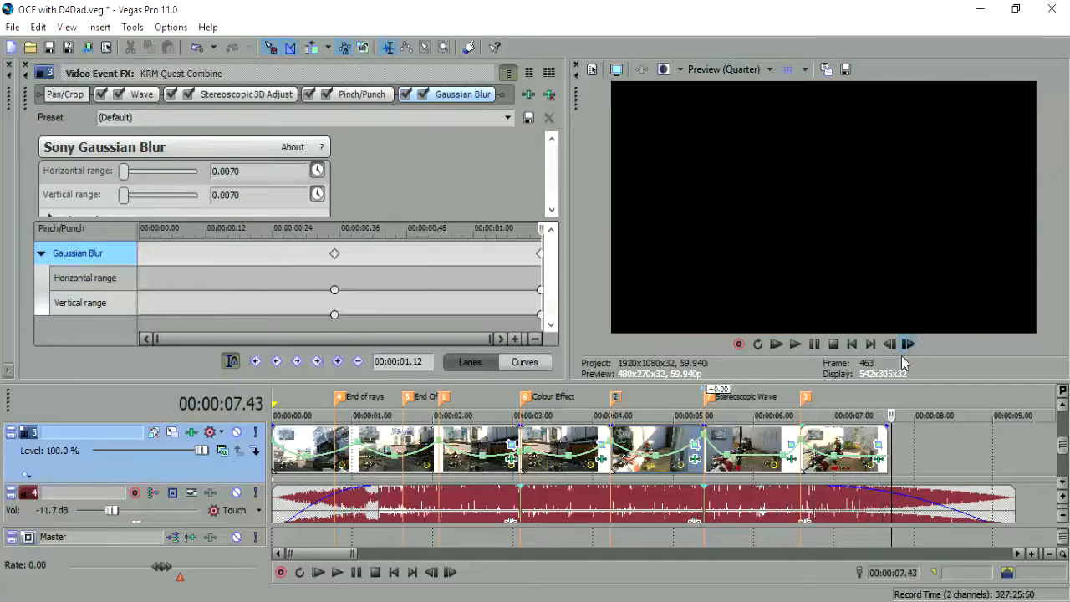
# Recheck the Stereoscopic Wave clip's second half, open its Pan/Crop settings at the cut, and advance into the last clip's first frame
pyautogui.click(747, 452)
pyautogui.click(909, 345)
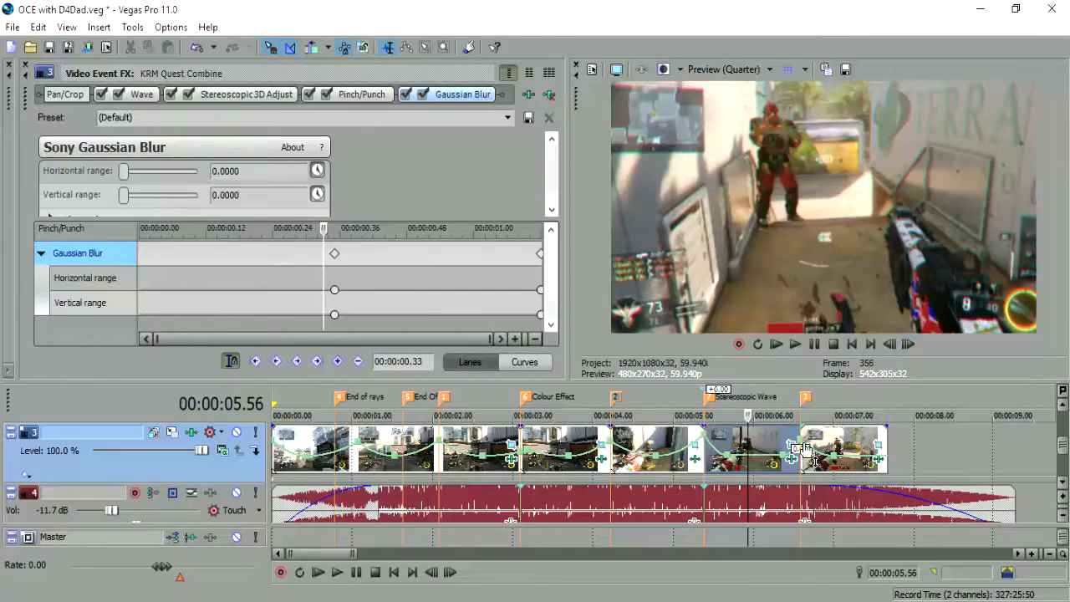
pyautogui.click(798, 447)
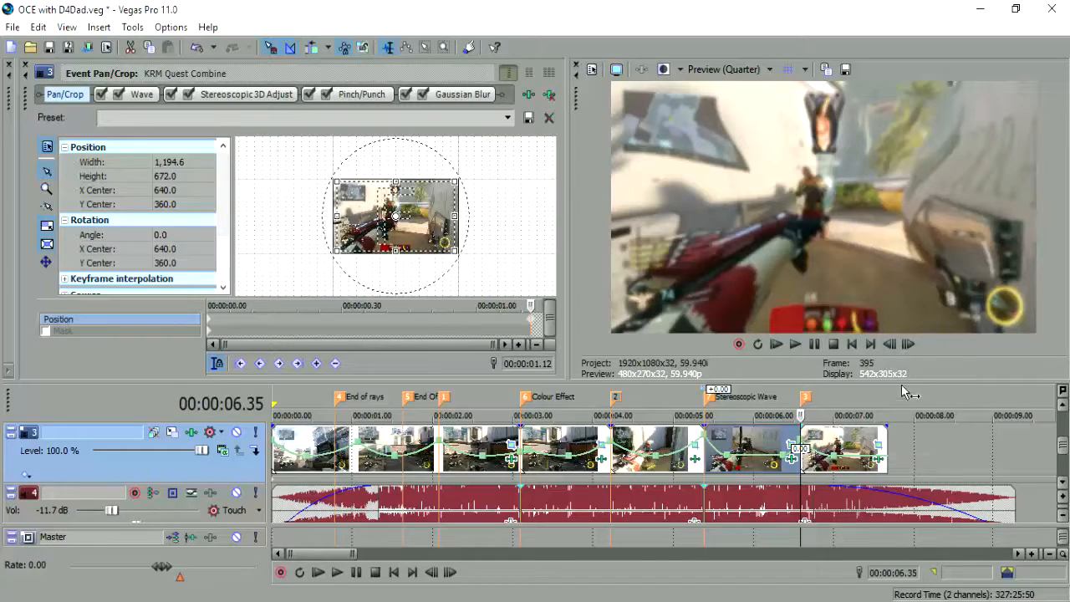
pyautogui.click(909, 344)
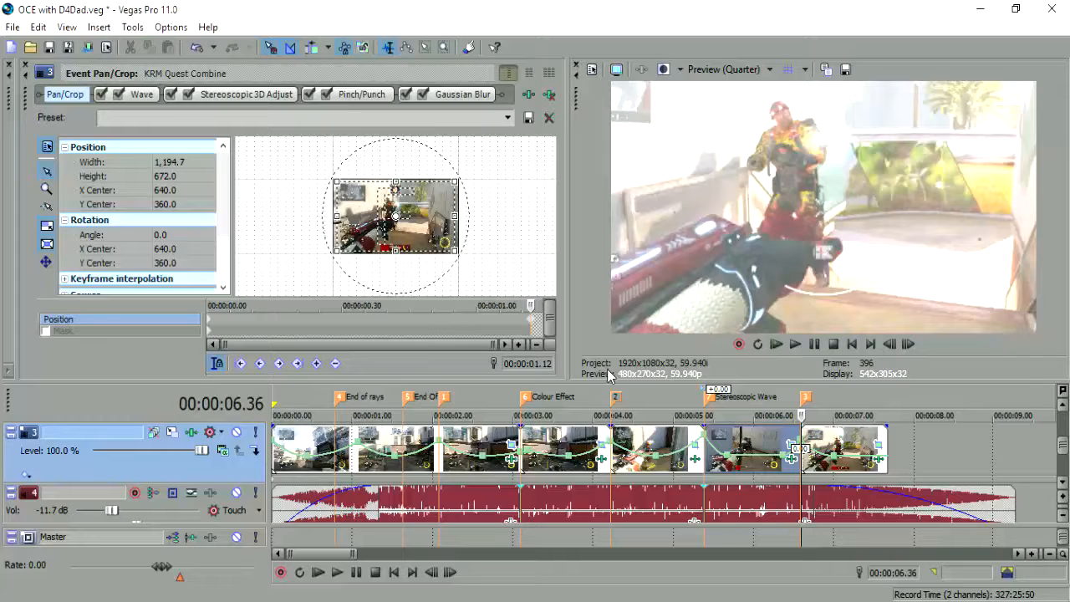
# Select the time range from 00:00:00.00 to 00:00:07.40 and step through the montage from its start to review all clip effects
pyautogui.moveTo(892, 454); pyautogui.dragTo(276, 441)
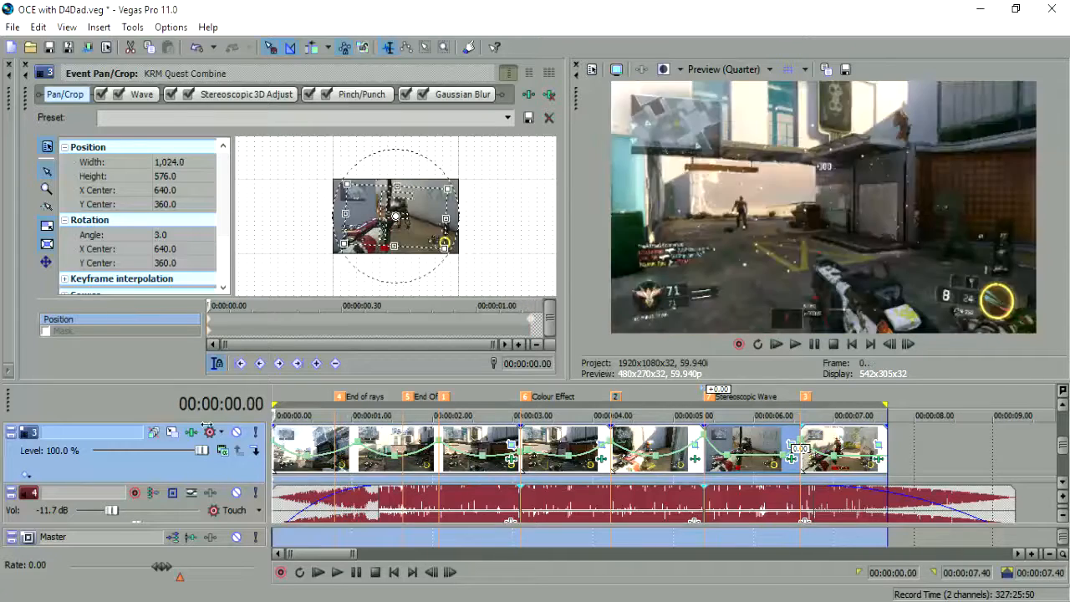
pyautogui.click(277, 442)
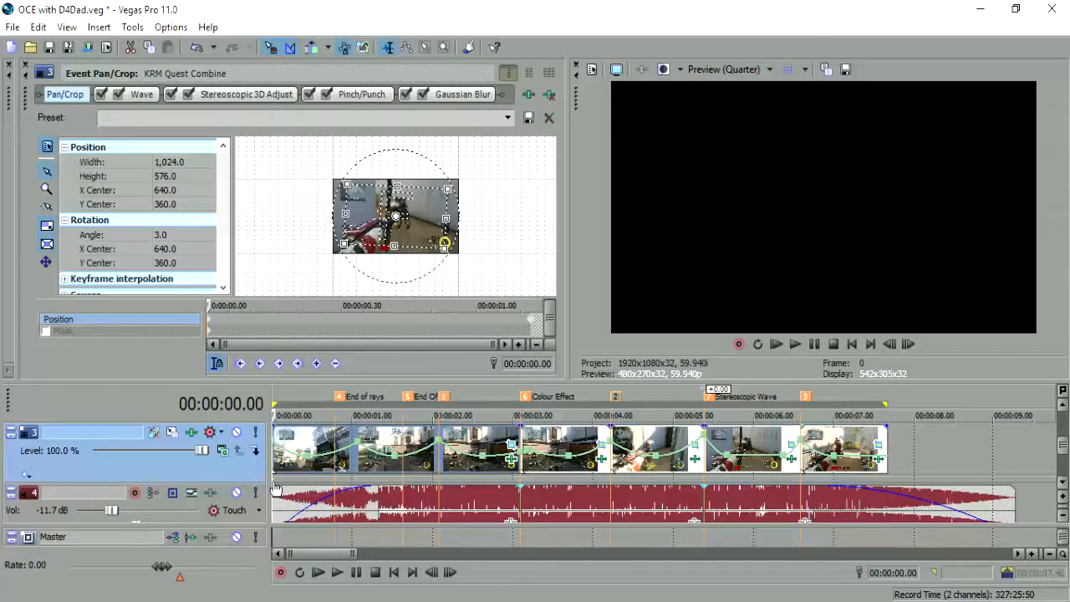
pyautogui.click(911, 345)
pyautogui.click(914, 345)
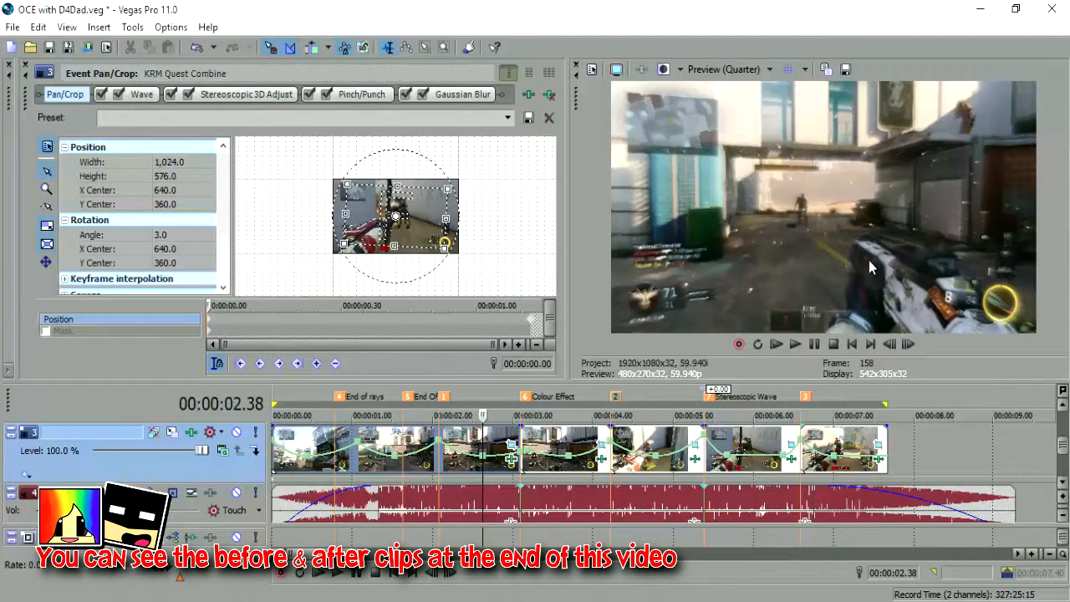
pyautogui.click(275, 461)
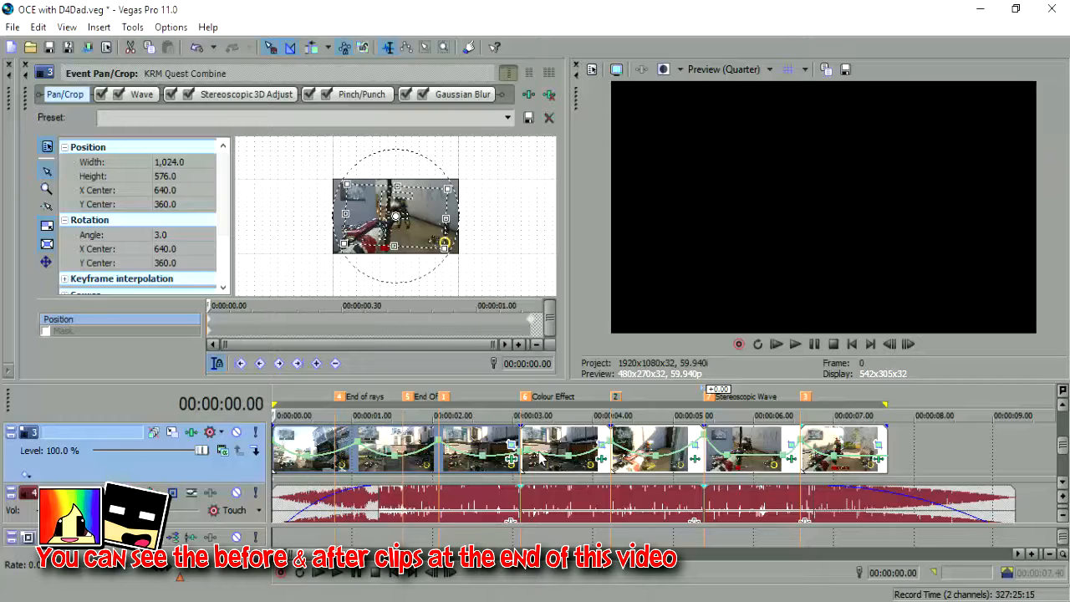
pyautogui.click(910, 349)
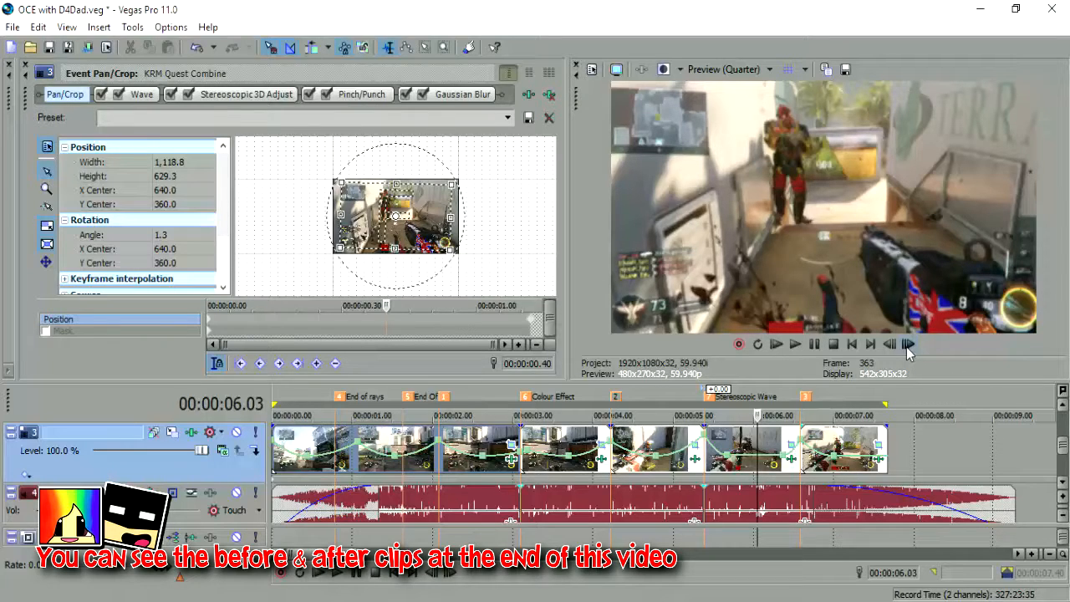
pyautogui.click(908, 345)
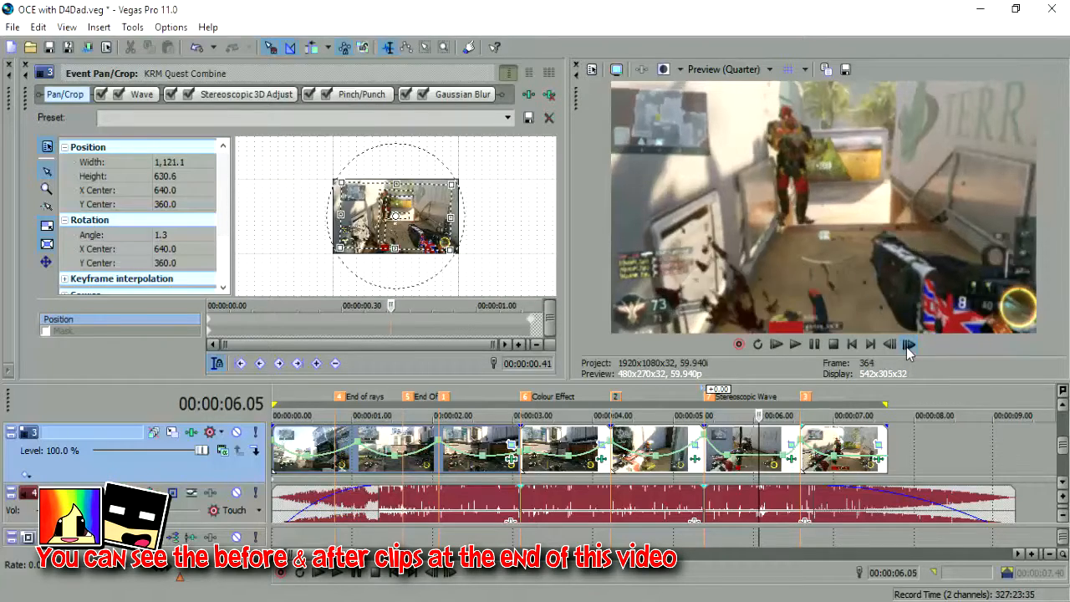